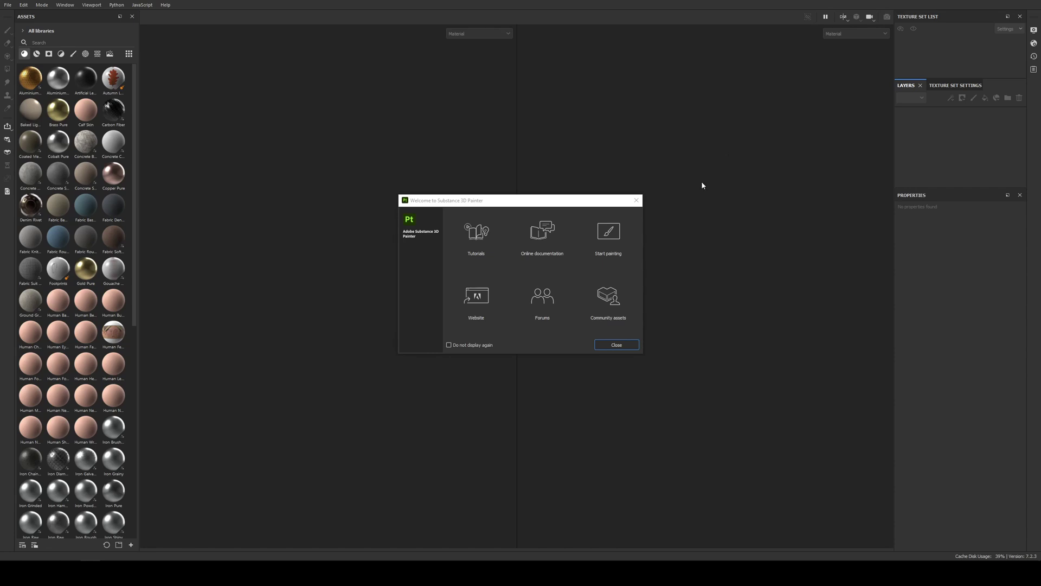
Close the welcome screen, start a new project and choose subguy2.dae from the Substance_projects test folder as its mesh
{"action": "key", "text": "Escape"}
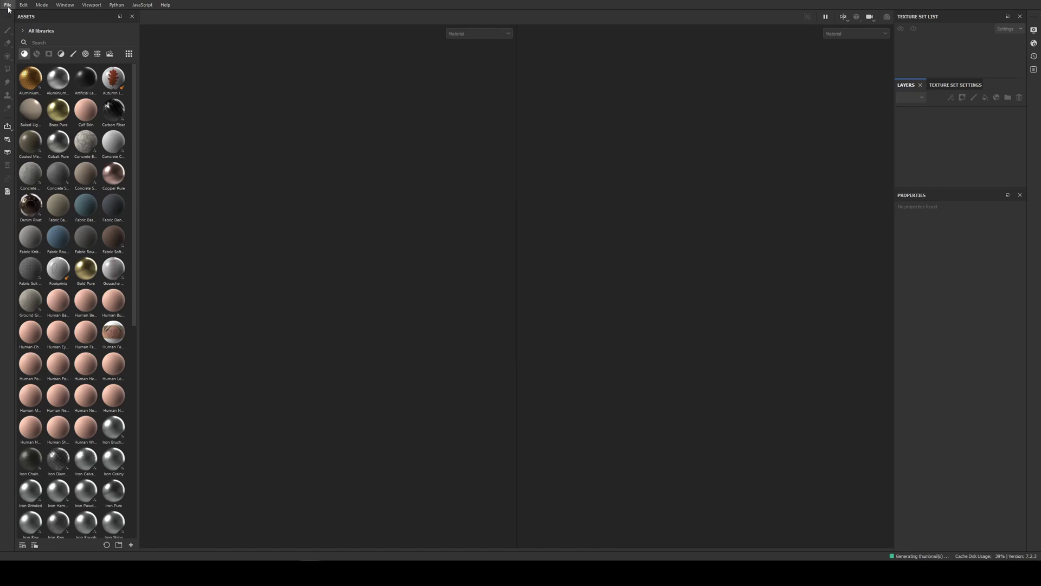
{"action": "left_click", "coordinate": [8, 5]}
{"action": "left_click", "coordinate": [25, 18]}
{"action": "left_click", "coordinate": [605, 163]}
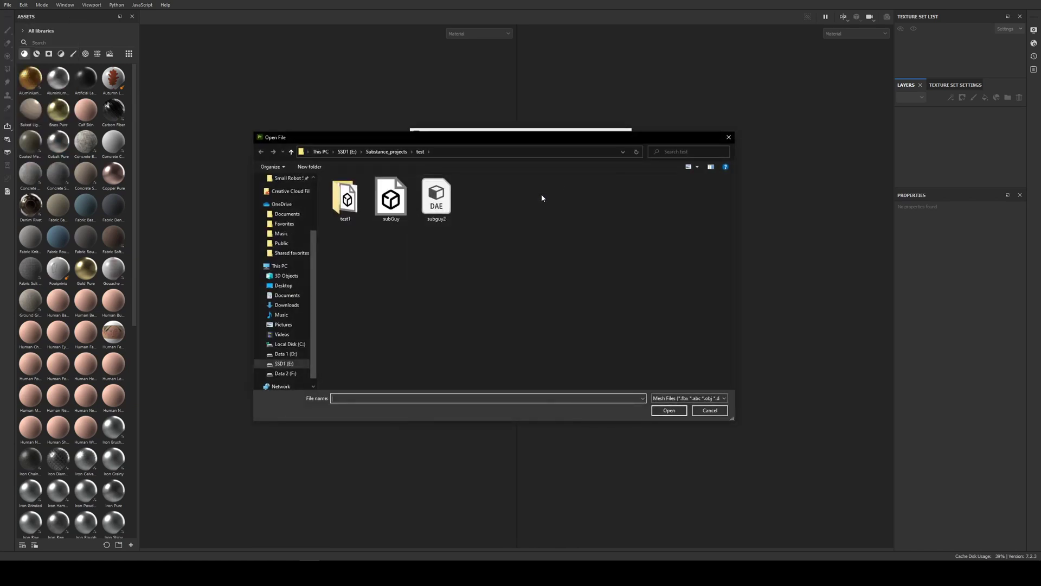
{"action": "left_click", "coordinate": [437, 198]}
{"action": "left_click", "coordinate": [669, 410]}
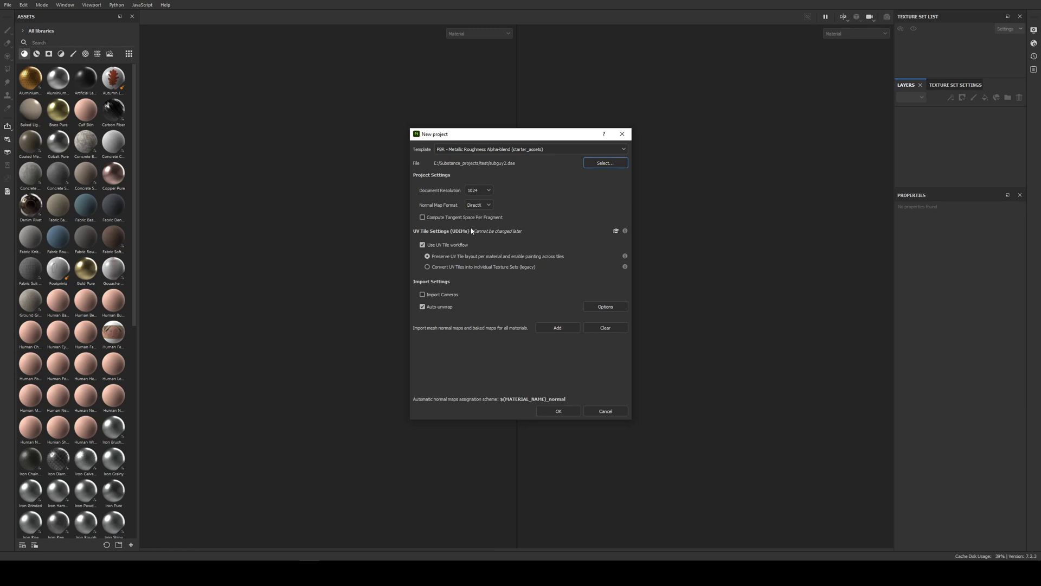
Create the project with Use UV Tile workflow on, tile layout preserved per material, and Auto-unwrap off
{"action": "left_click", "coordinate": [423, 245]}
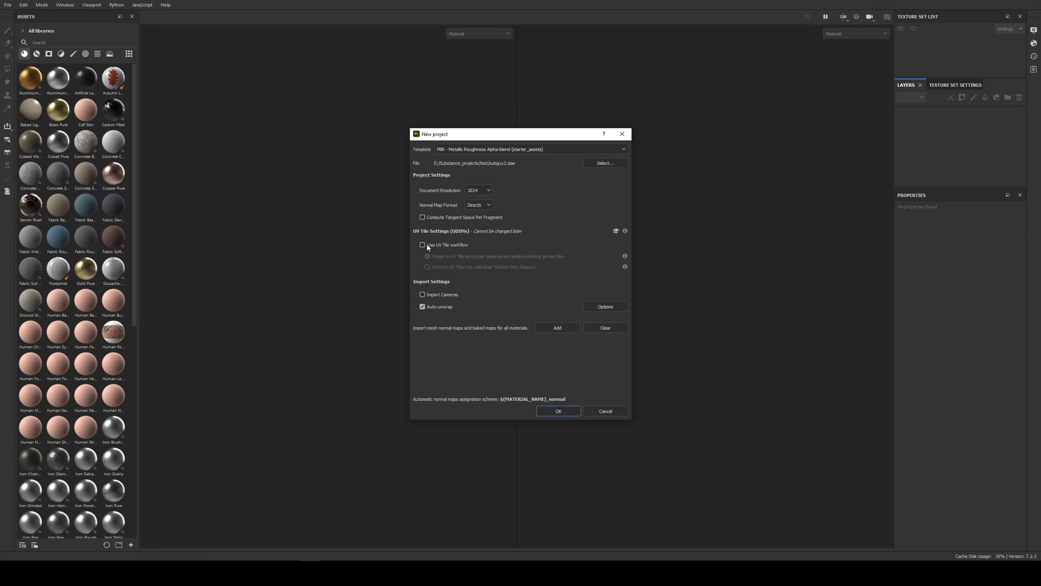
{"action": "left_click", "coordinate": [424, 245]}
{"action": "left_click", "coordinate": [422, 306]}
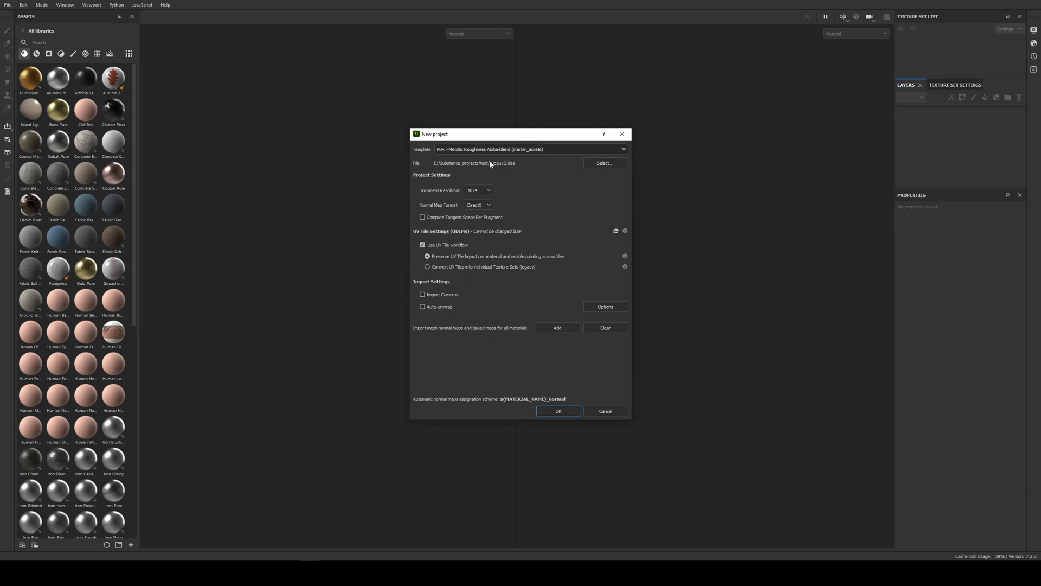
{"action": "left_click", "coordinate": [567, 410]}
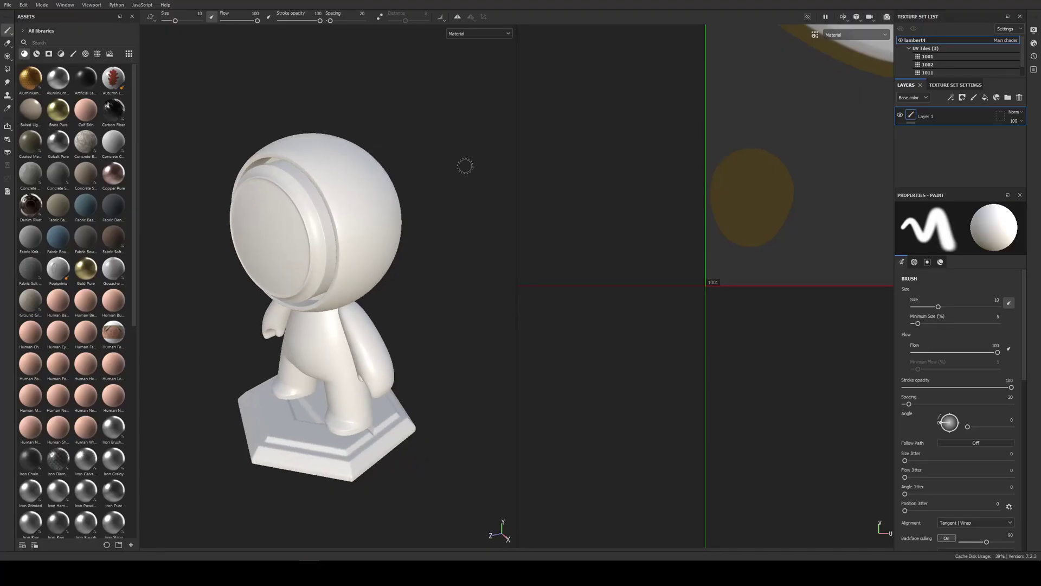
Select UV tile 1002, frame all the UV tiles in the 2D view and collapse the tile list
{"action": "left_click", "coordinate": [937, 64]}
{"action": "key", "text": "f"}
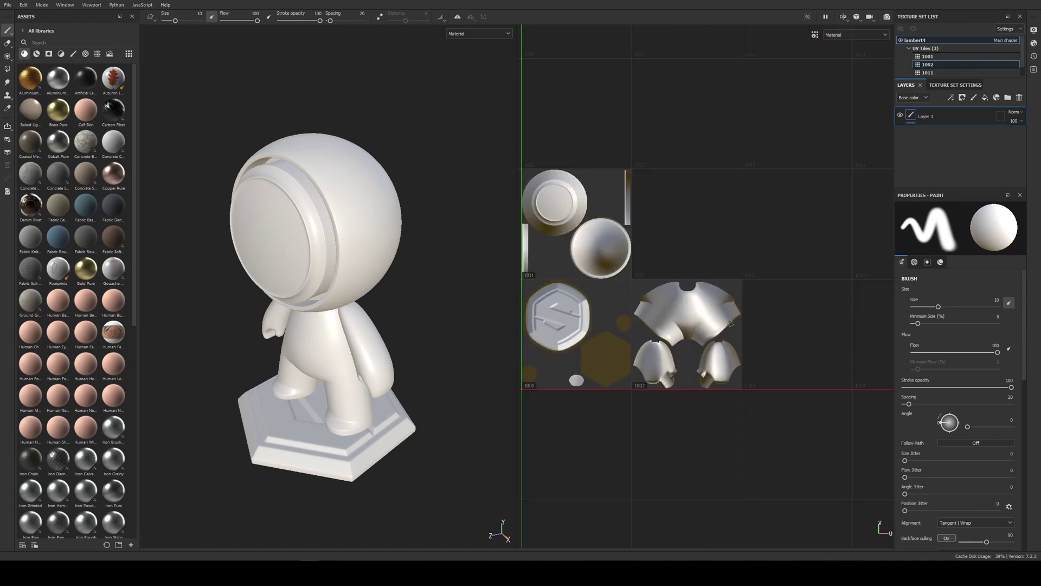
{"action": "left_click", "coordinate": [909, 48]}
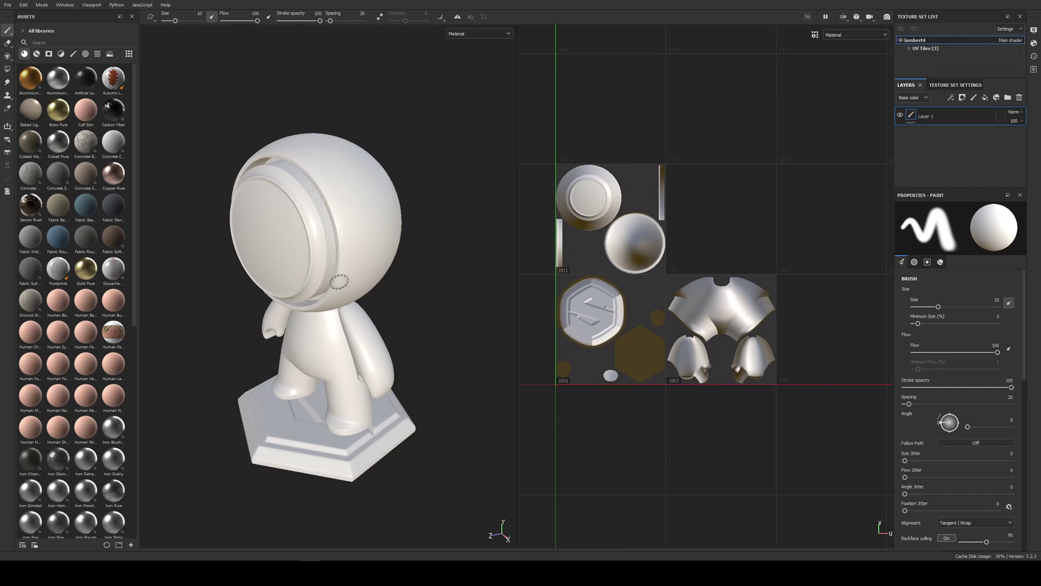
{"action": "middle_click_drag", "start_coordinate": [344, 280], "coordinate": [372, 272]}
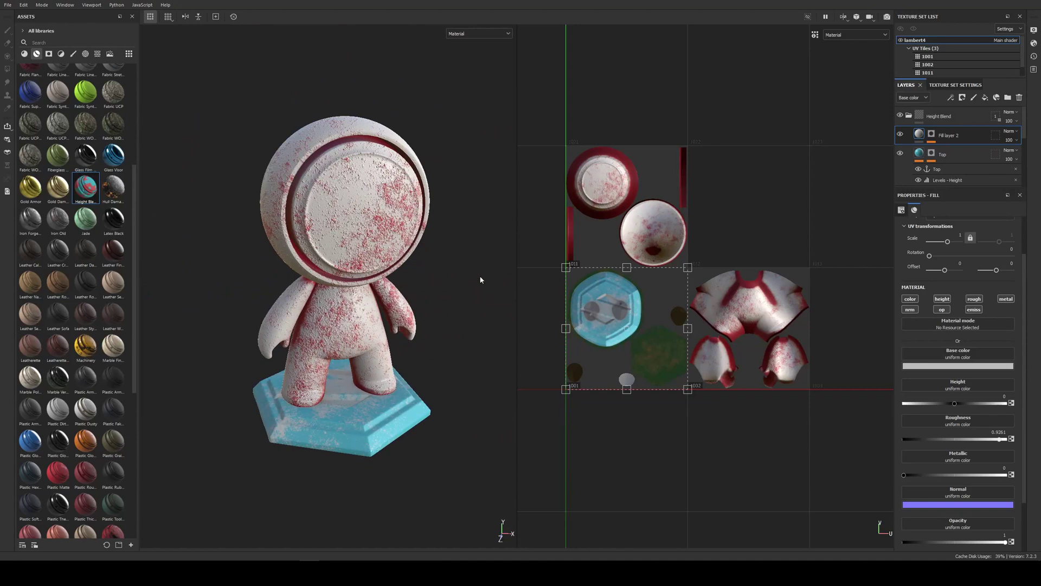
Inspect the textured figure's foot and hexagonal base up close and return to a framed view of the whole model
{"action": "left_click", "coordinate": [480, 279]}
{"action": "mouse_move", "coordinate": [321, 188]}
{"action": "middle_mouse_down"}
{"action": "mouse_move", "coordinate": [341, 206]}
{"action": "mouse_move", "coordinate": [380, 211]}
{"action": "middle_mouse_up"}
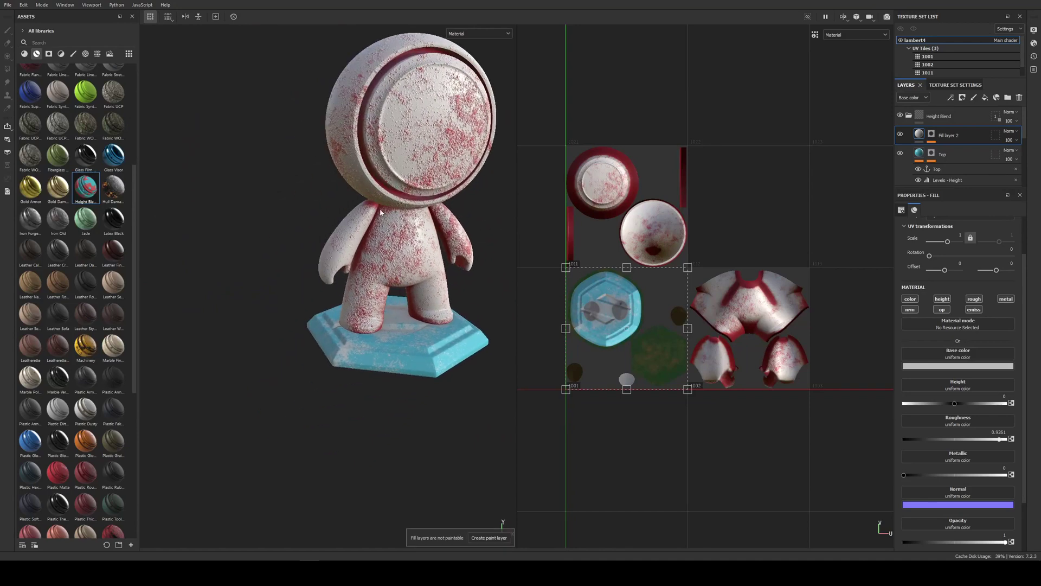
{"action": "mouse_move", "coordinate": [369, 277]}
{"action": "right_mouse_down", "text": "alt"}
{"action": "mouse_move", "coordinate": [489, 368]}
{"action": "mouse_move", "coordinate": [531, 349]}
{"action": "right_mouse_up", "text": "alt"}
{"action": "left_click_drag", "start_coordinate": [531, 349], "coordinate": [342, 291], "text": "alt"}
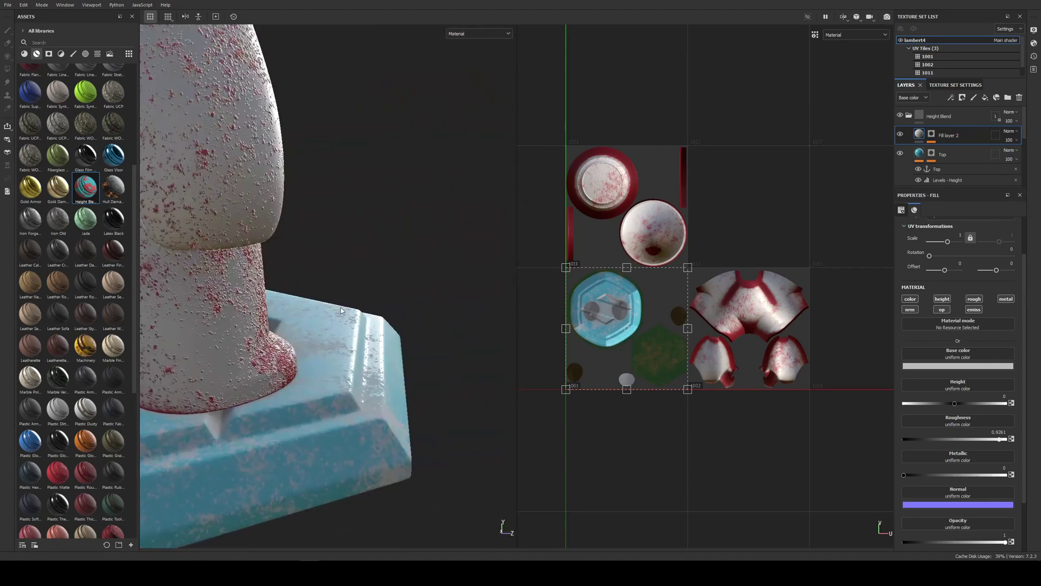
{"action": "key", "text": "f"}
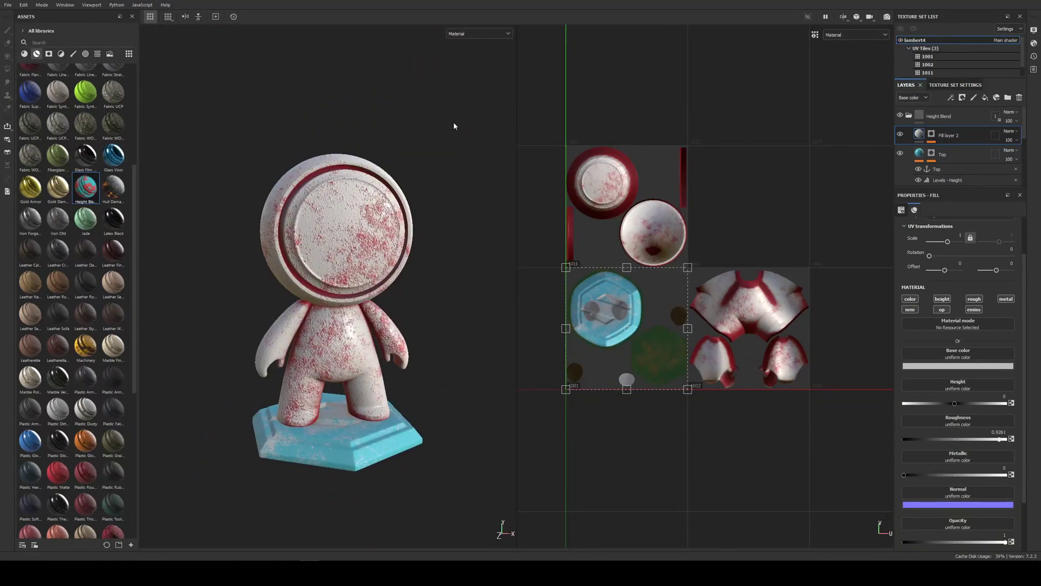
{"action": "left_click", "coordinate": [454, 126]}
In the texture export's Renderman (pxrSurface) output template, delete the Displacement, Presence and GlowColor maps
{"action": "left_click", "coordinate": [14, 6]}
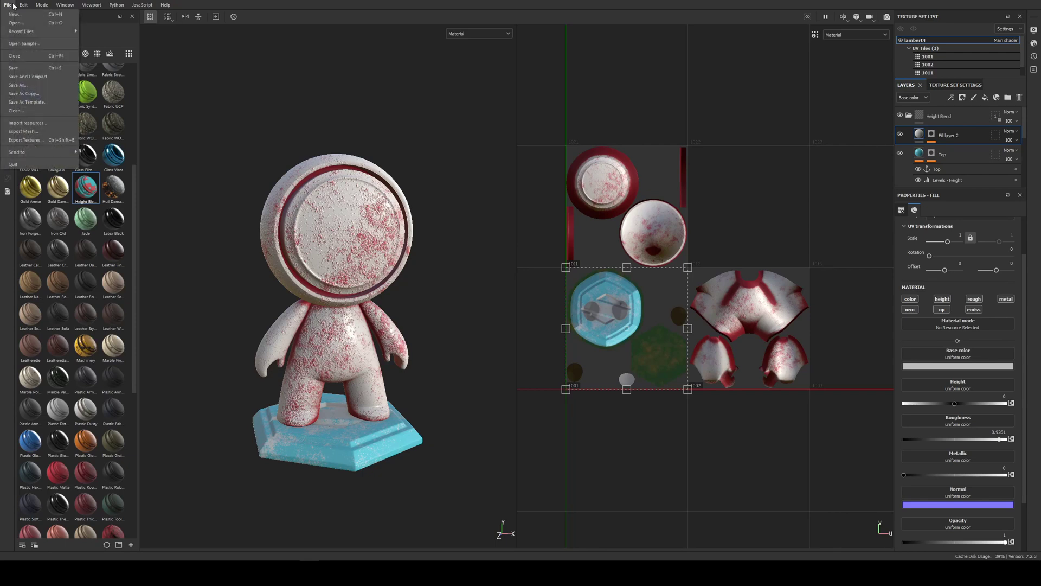
{"action": "left_click", "coordinate": [39, 140]}
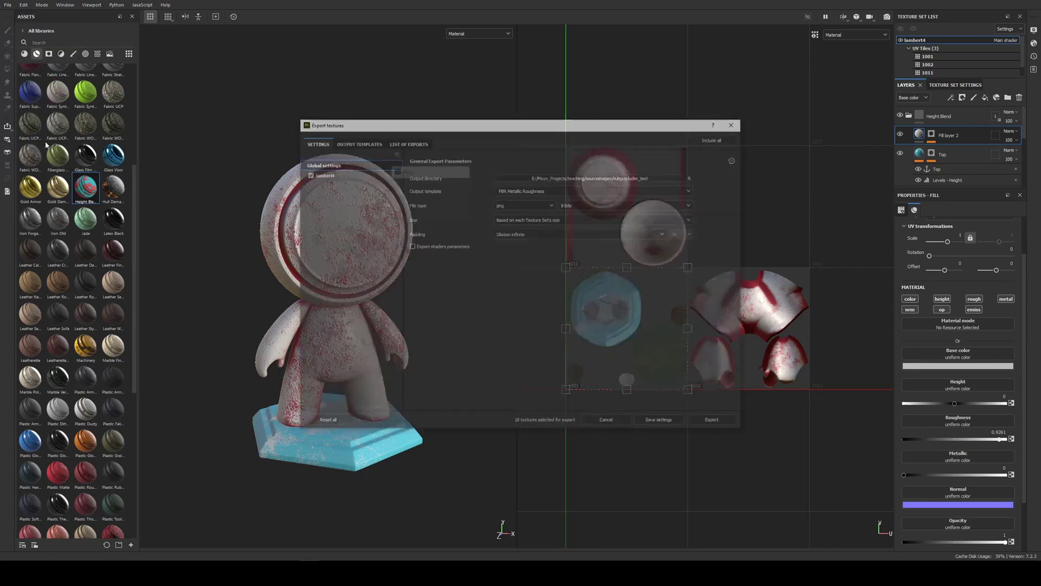
{"action": "left_click", "coordinate": [375, 144]}
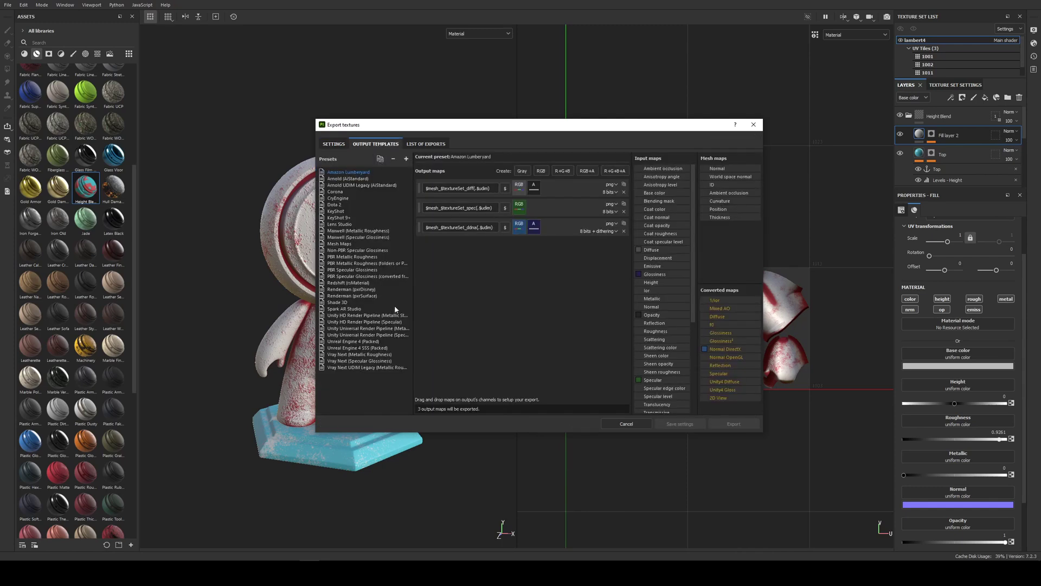
{"action": "left_click", "coordinate": [354, 296]}
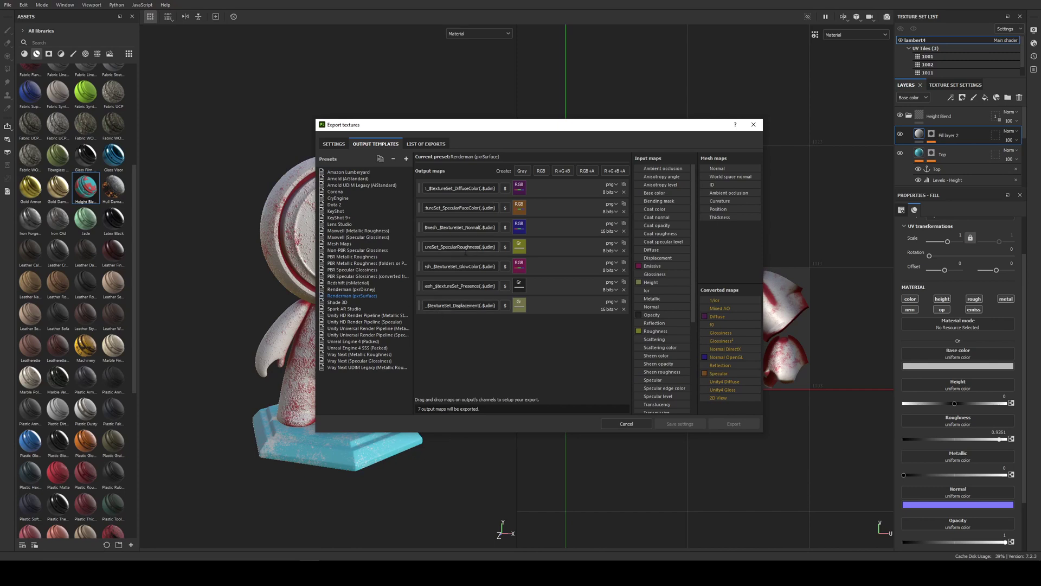
{"action": "left_click", "coordinate": [624, 308]}
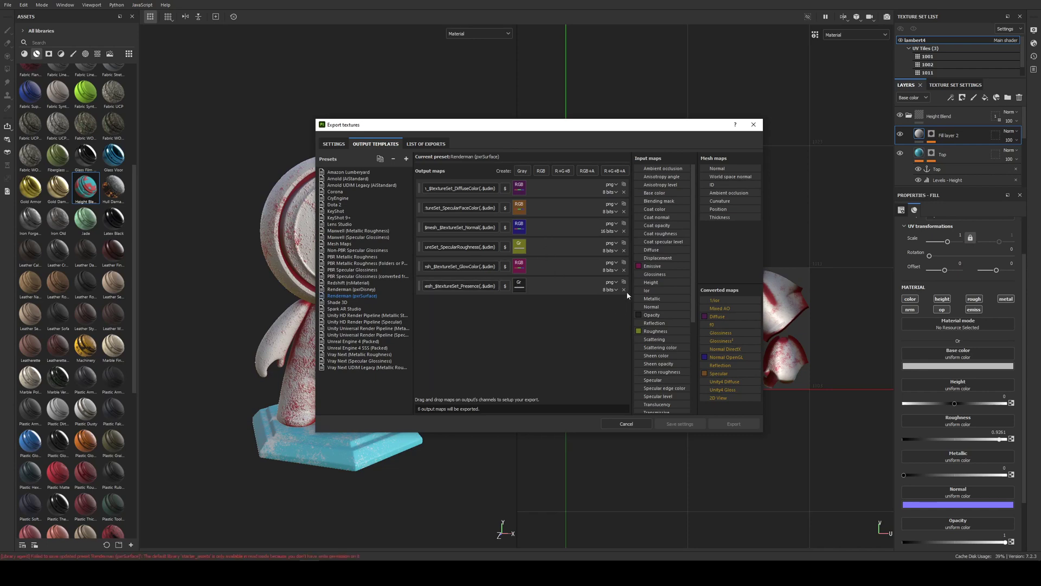
{"action": "left_click", "coordinate": [625, 290]}
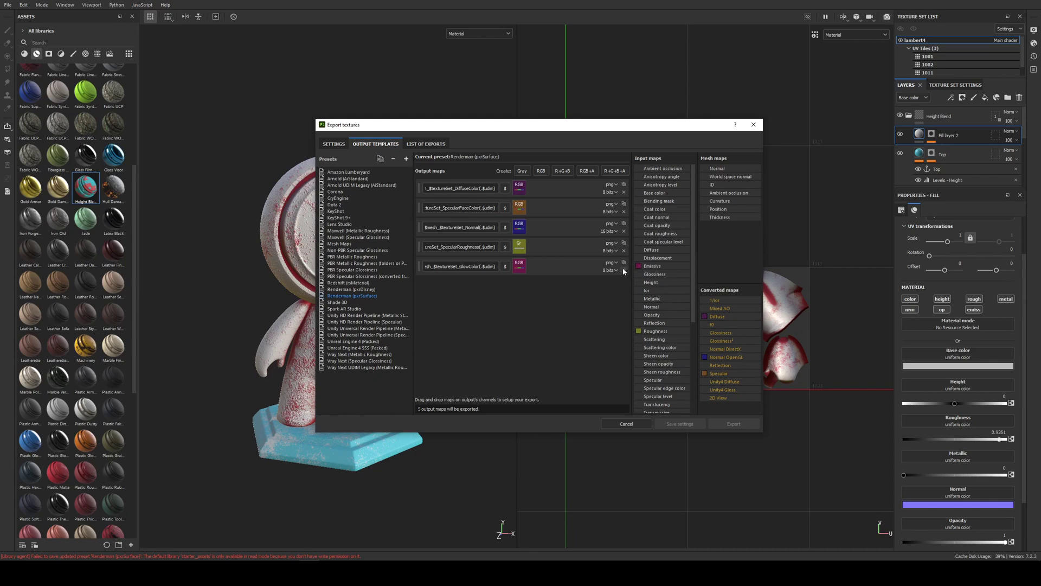
{"action": "left_click", "coordinate": [624, 270]}
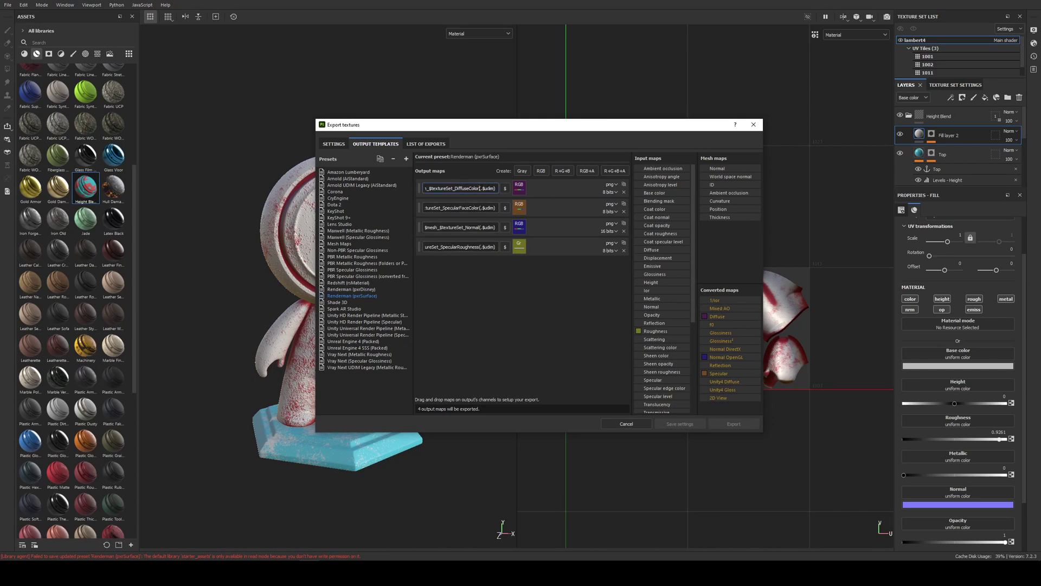
Review the udim file naming and export list, and choose Renderman (pxrSurface) as the output template with png files
{"action": "left_click_drag", "start_coordinate": [487, 188], "coordinate": [497, 188]}
{"action": "left_click", "coordinate": [434, 144]}
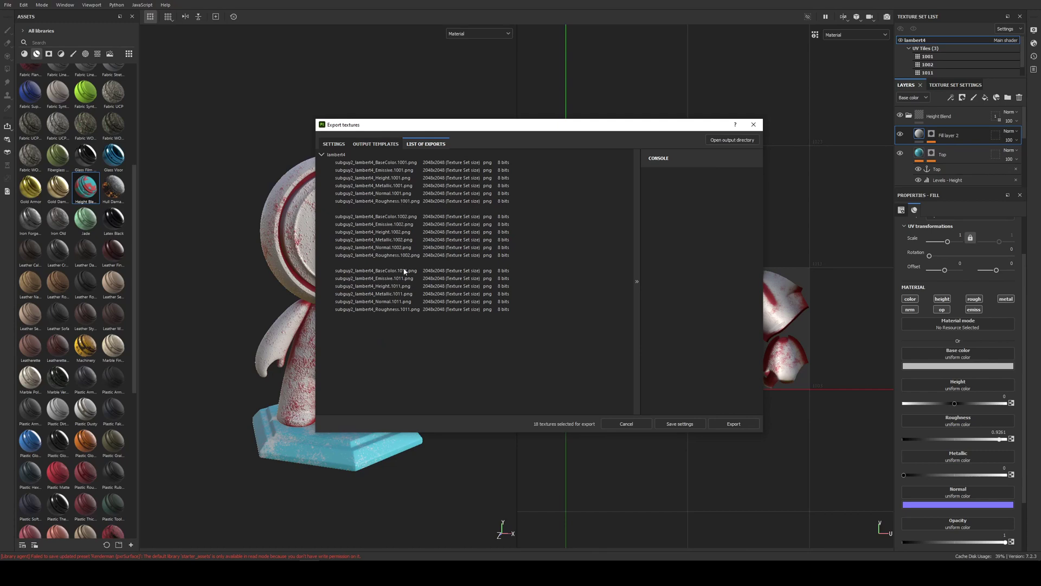
{"action": "left_click", "coordinate": [333, 143]}
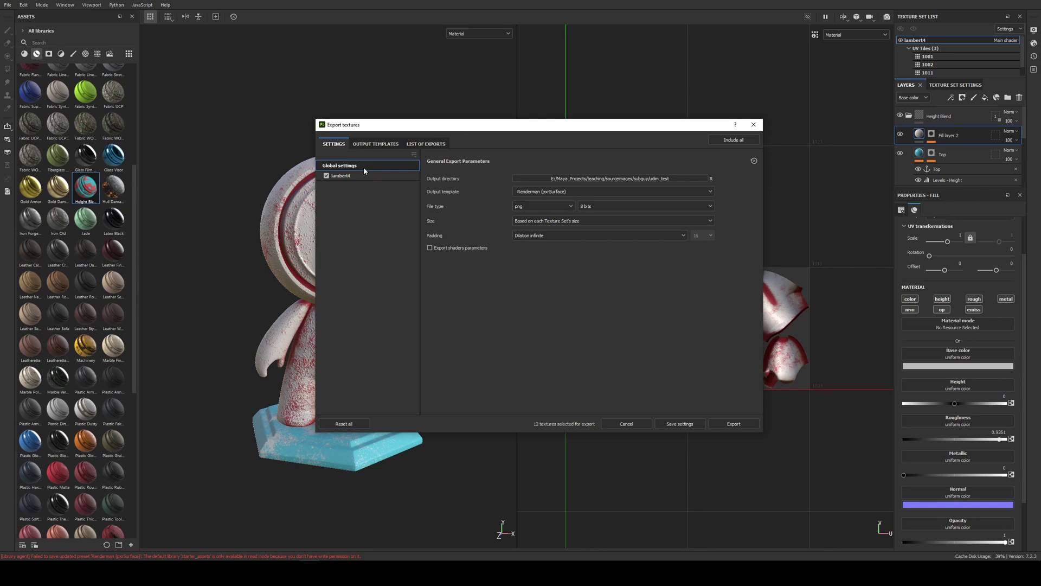
{"action": "left_click_drag", "start_coordinate": [495, 126], "coordinate": [454, 126]}
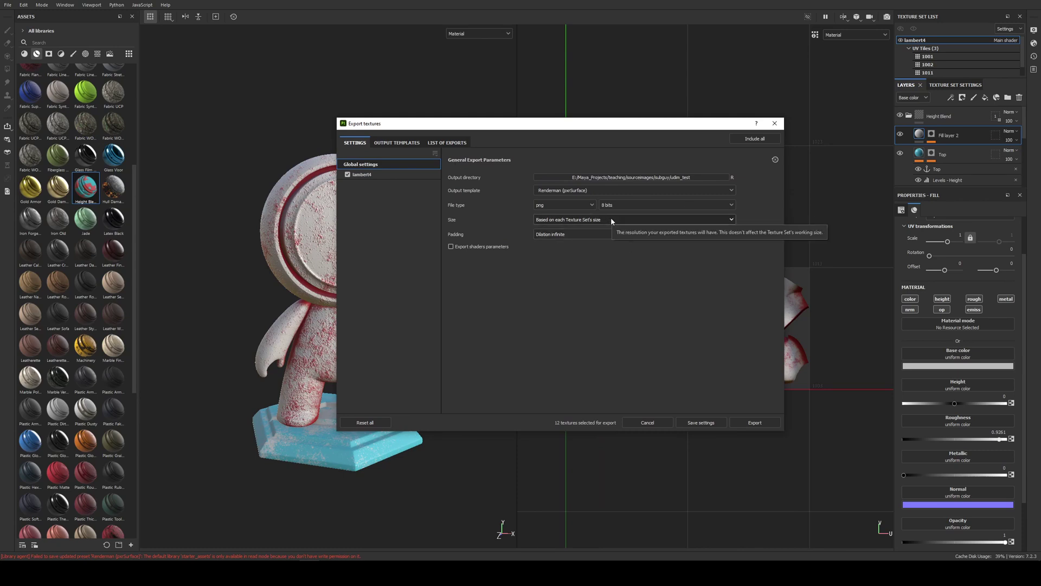
{"action": "left_click", "coordinate": [592, 205]}
{"action": "left_click", "coordinate": [594, 207]}
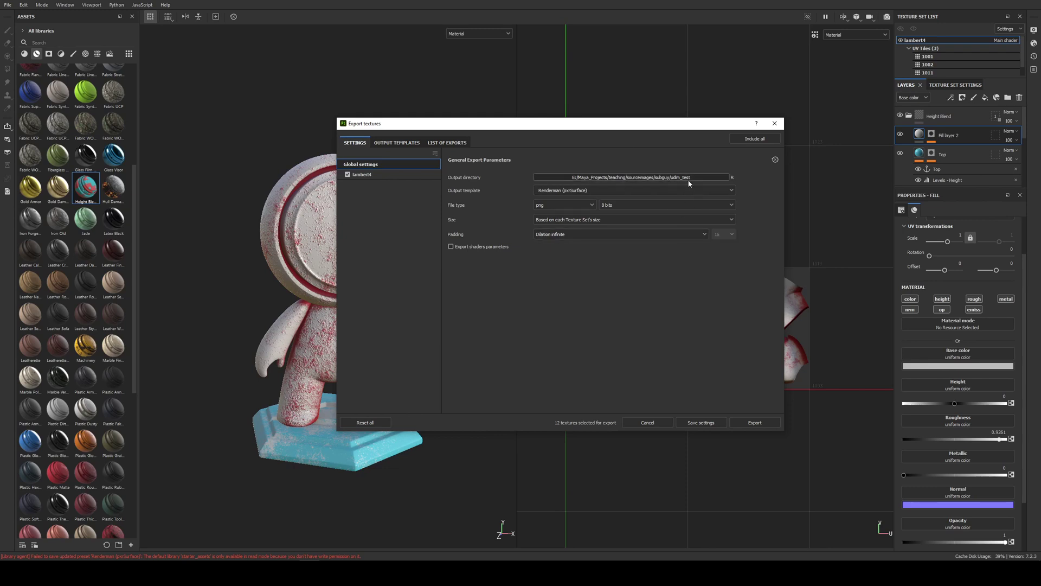
Set the output directory to the tutorial folder in sourceimages/subguy of the teaching project and export the textures
{"action": "left_click", "coordinate": [607, 180]}
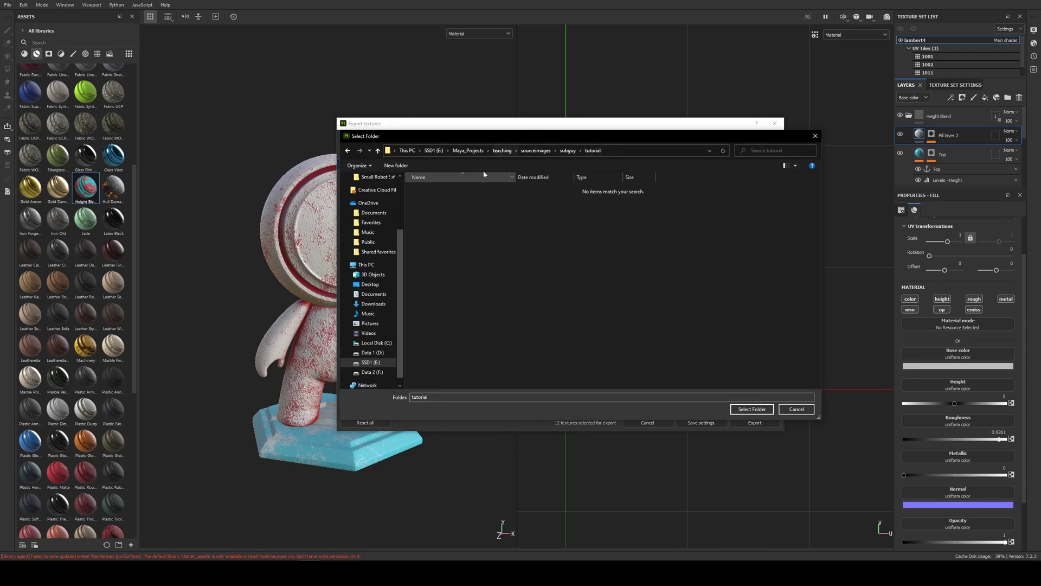
{"action": "left_click", "coordinate": [753, 409]}
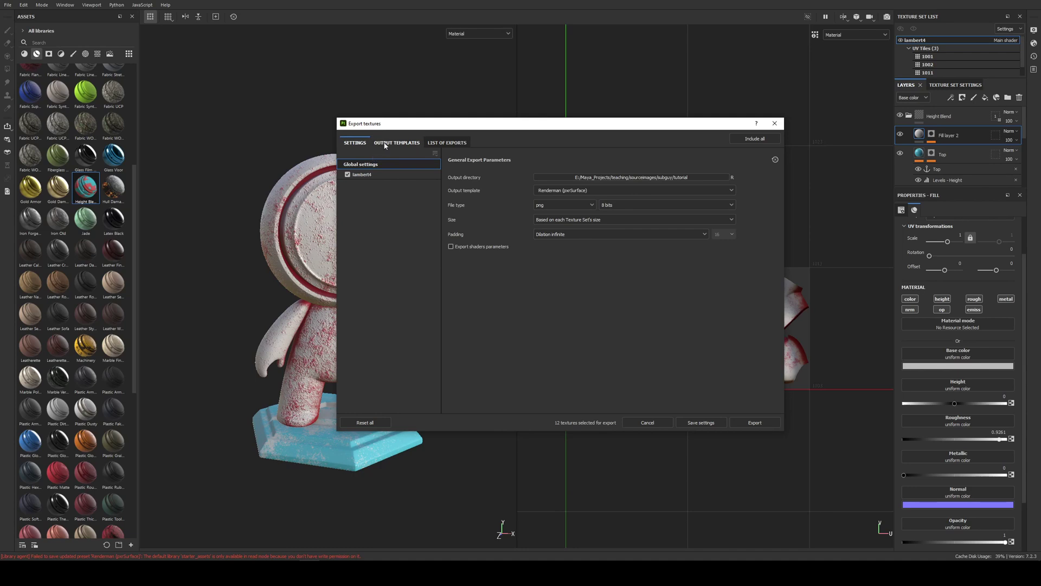
{"action": "left_click", "coordinate": [765, 422]}
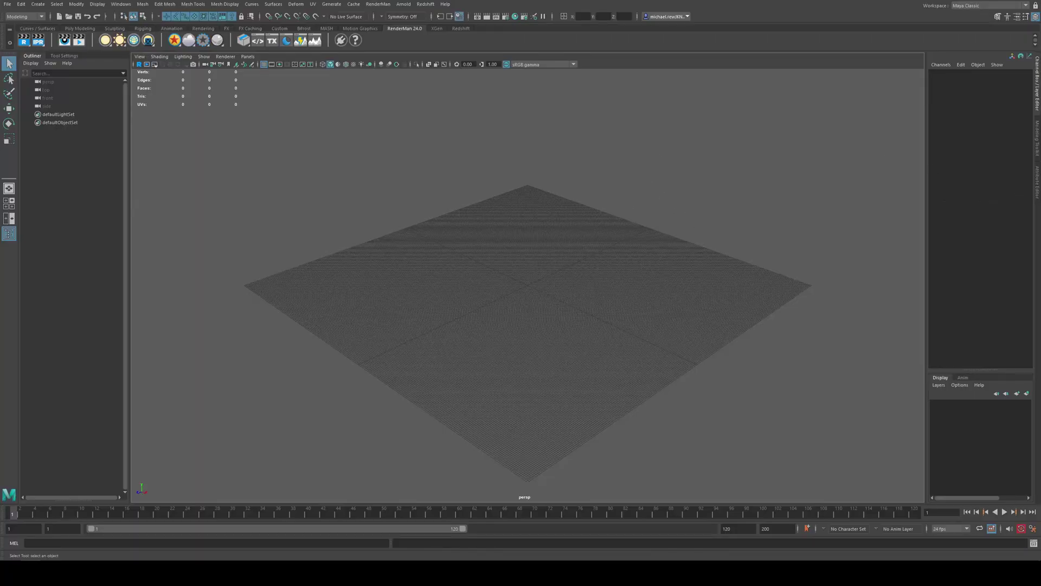
Switch to Maya, bring the figure mesh into the scene and activate the Move tool on it
{"action": "left_click_drag", "start_coordinate": [759, 229], "coordinate": [608, 297]}
{"action": "left_click", "coordinate": [469, 261]}
{"action": "key", "text": "w"}
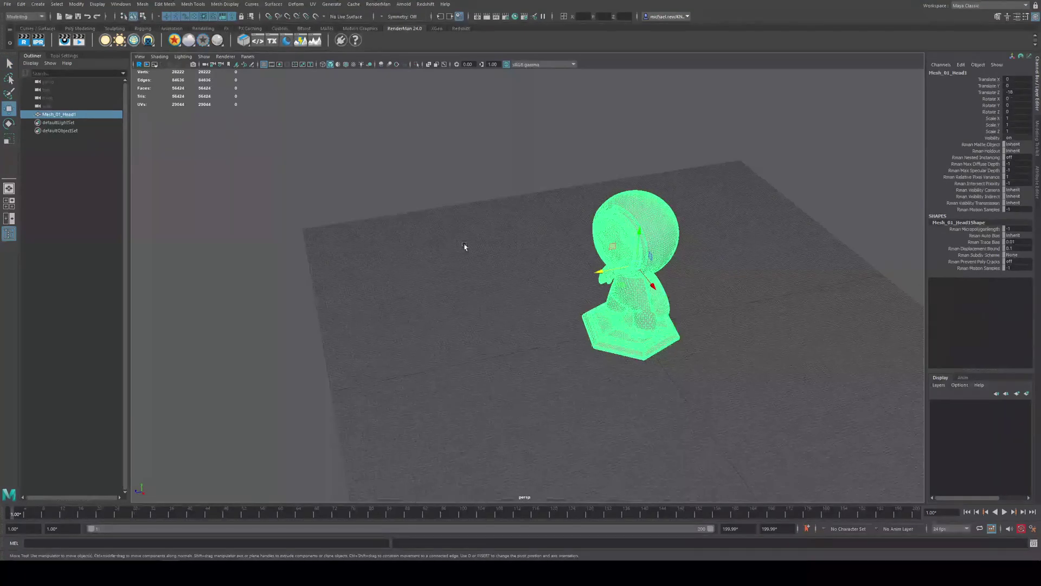
Show the mesh's UV layout in the UV Editor beside the perspective view, and return to the full perspective view
{"action": "middle_click_drag", "start_coordinate": [617, 200], "coordinate": [497, 203], "text": "alt"}
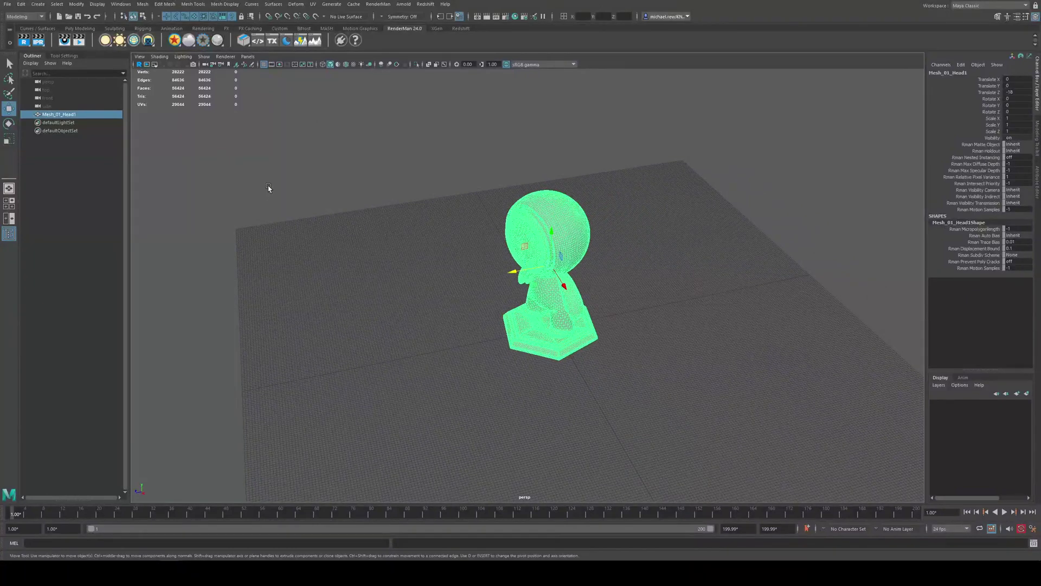
{"action": "left_click", "coordinate": [225, 57]}
{"action": "mouse_move", "coordinate": [248, 57]}
{"action": "mouse_move", "coordinate": [259, 100]}
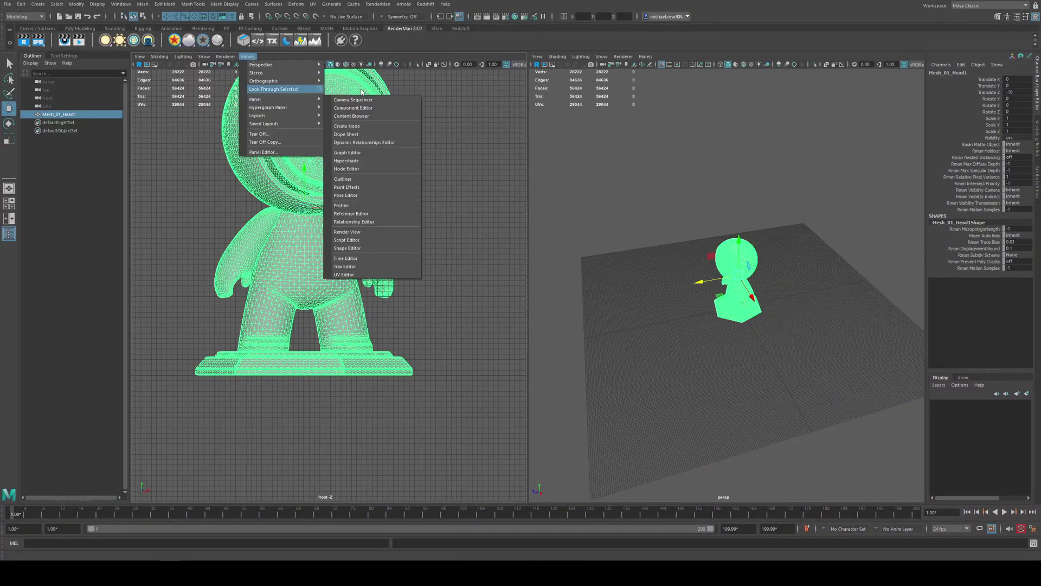
{"action": "left_click", "coordinate": [344, 274]}
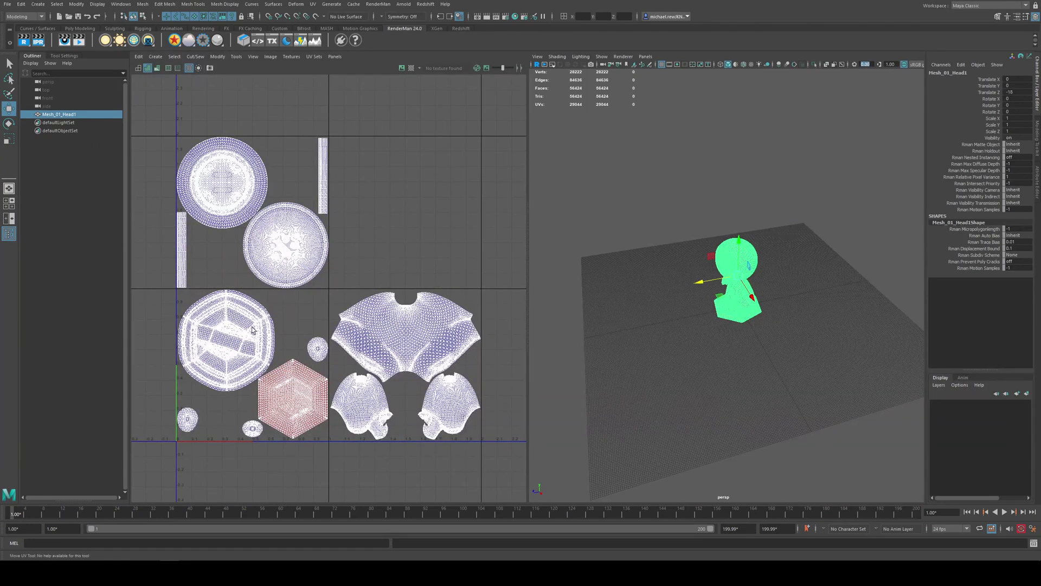
{"action": "left_click", "coordinate": [648, 210]}
{"action": "key", "text": "space"}
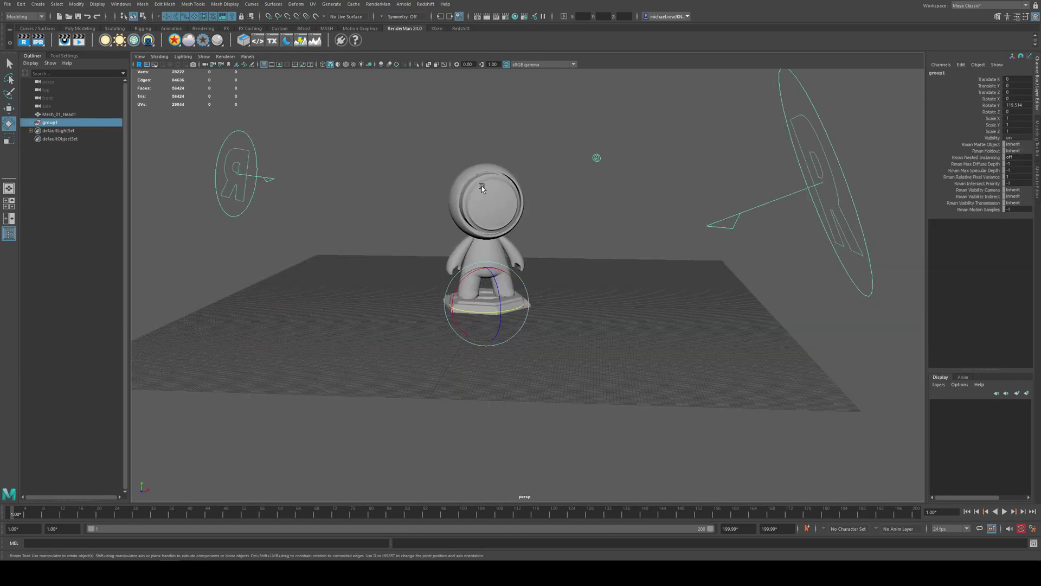
Assign a new PxrSurface material to the figure mesh and open the Hypershade
{"action": "left_click", "coordinate": [482, 186]}
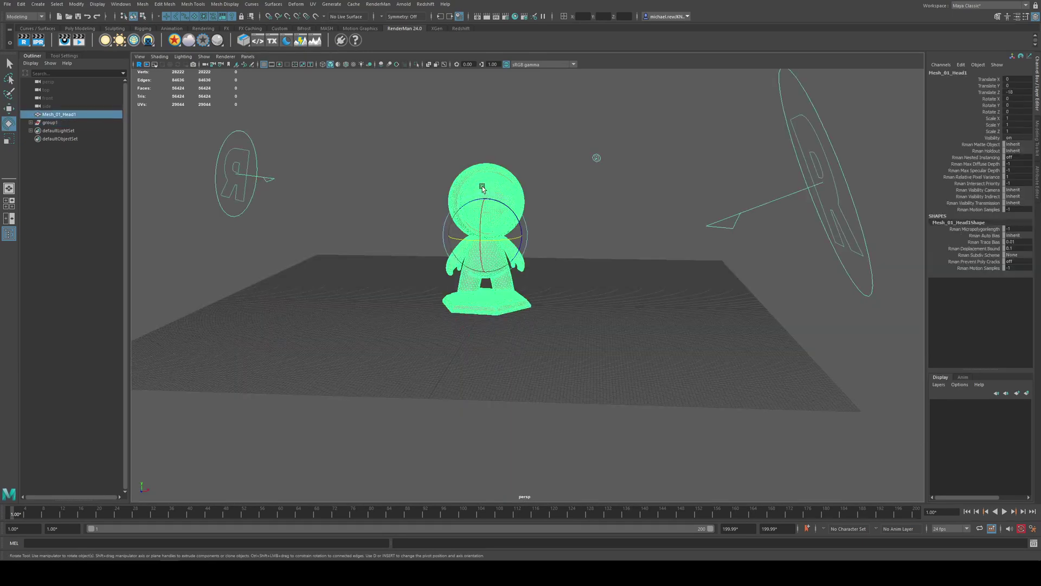
{"action": "left_click", "coordinate": [175, 41]}
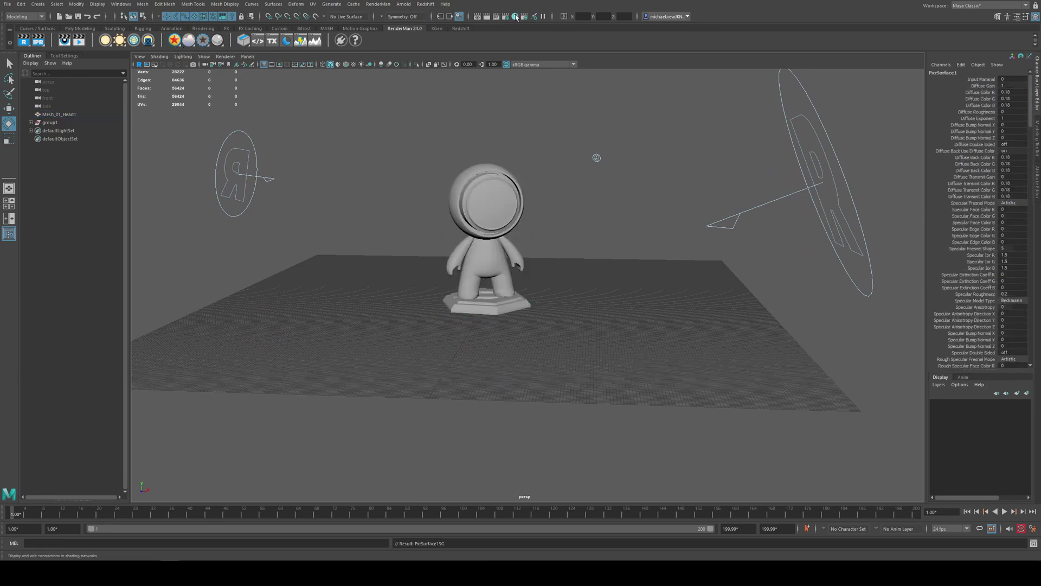
{"action": "left_click_drag", "start_coordinate": [462, 132], "coordinate": [496, 263], "text": "alt"}
{"action": "right_click_drag", "start_coordinate": [497, 263], "coordinate": [675, 254], "text": "alt"}
{"action": "left_click_drag", "start_coordinate": [675, 253], "coordinate": [641, 279], "text": "alt"}
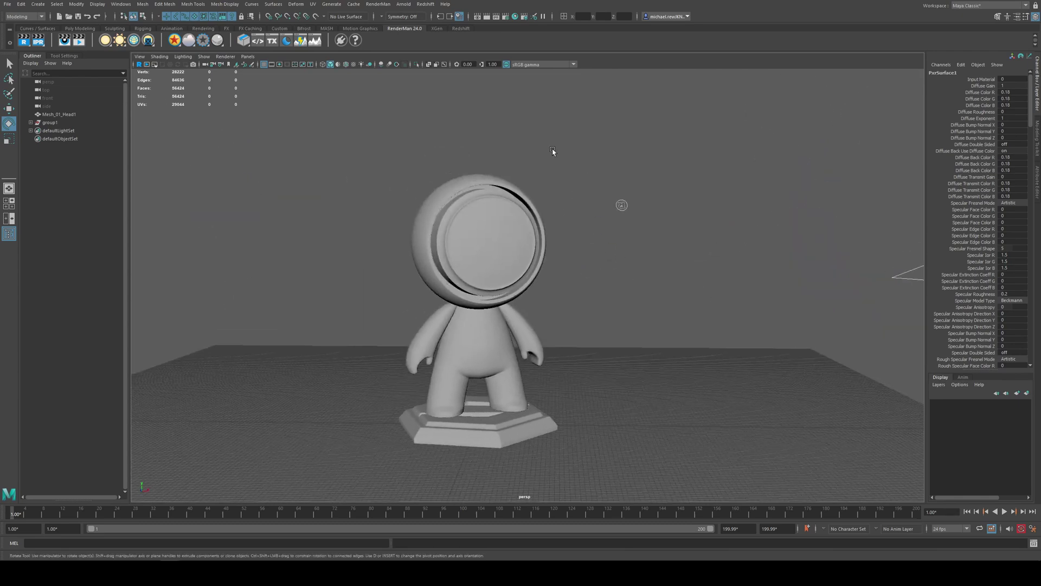
{"action": "left_click", "coordinate": [516, 18]}
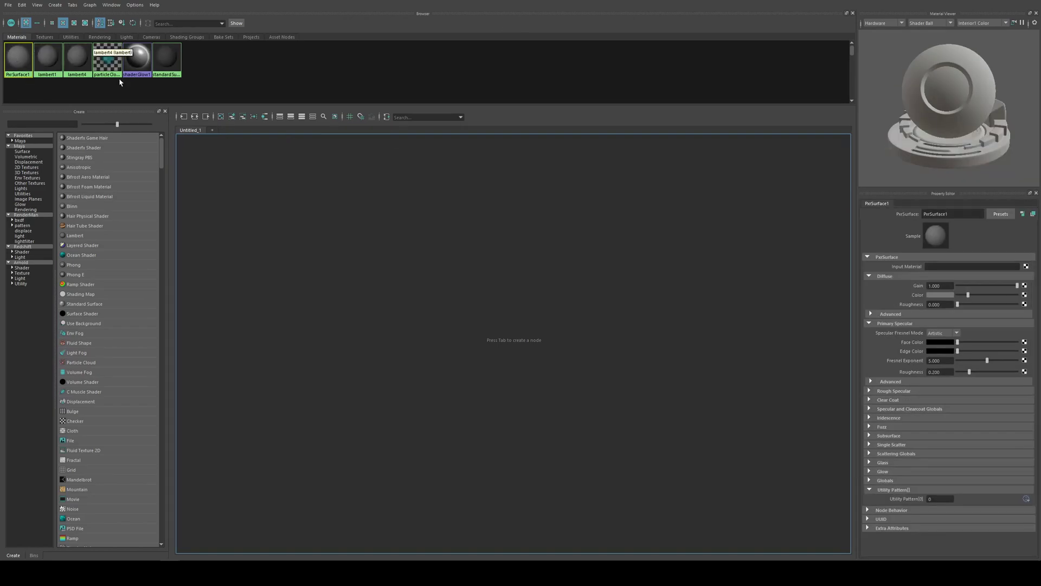
Graph the PxrSurface material's network and add a PxrTexture node beside it
{"action": "left_click", "coordinate": [194, 117]}
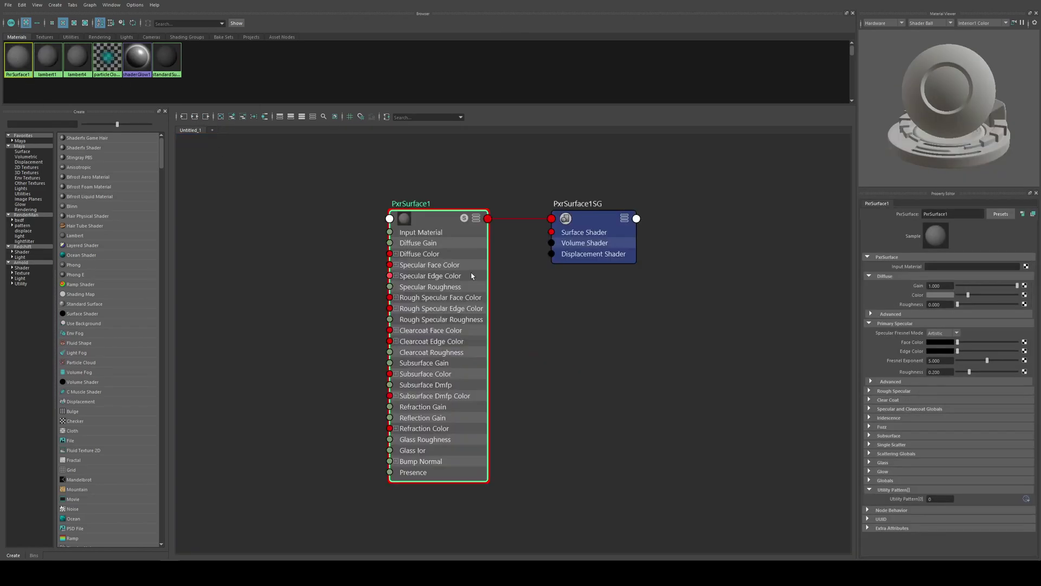
{"action": "left_click", "coordinate": [446, 234]}
{"action": "key", "text": "Tab"}
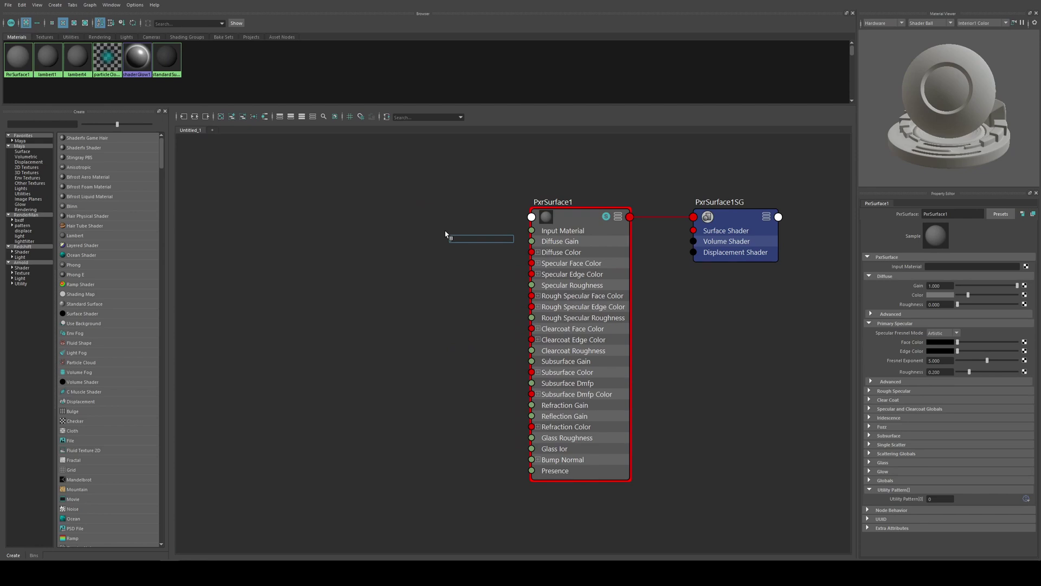
{"action": "type", "text": "pxrtextur"}
{"action": "key", "text": "Return"}
Connect the PxrTexture node's Result RGB to the material's Diffuse Color and reduce the node to its connected attributes
{"action": "left_click_drag", "start_coordinate": [497, 249], "coordinate": [394, 242]}
{"action": "key", "text": "3"}
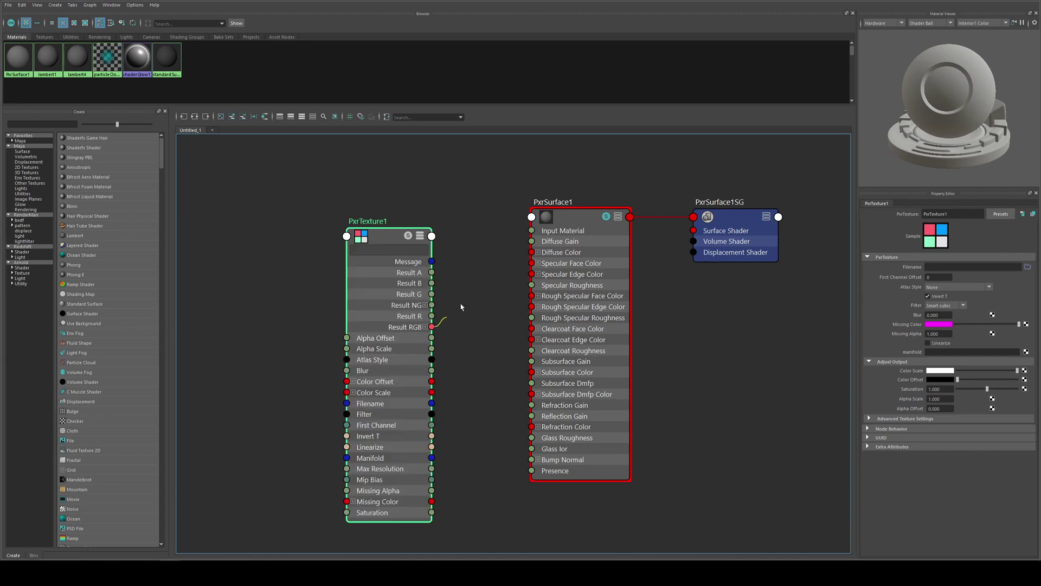
{"action": "left_click_drag", "start_coordinate": [461, 307], "coordinate": [534, 252]}
{"action": "key", "text": "2"}
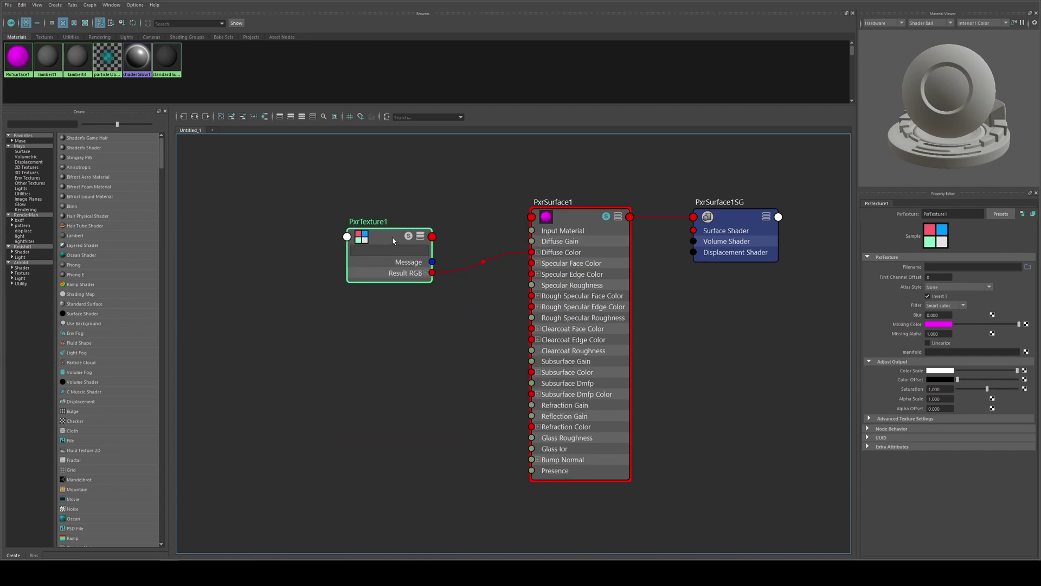
Duplicate the PxrTexture node twice and arrange the copies below the original
{"action": "left_click_drag", "start_coordinate": [394, 241], "coordinate": [383, 216]}
{"action": "key", "text": "ctrl+v"}
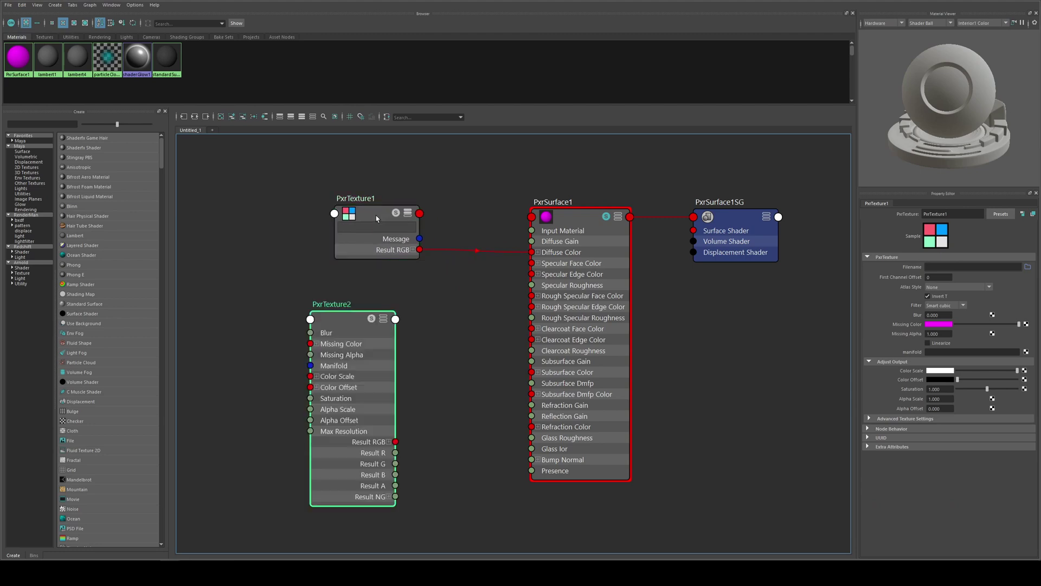
{"action": "key", "text": "2"}
{"action": "left_click_drag", "start_coordinate": [347, 319], "coordinate": [362, 294]}
{"action": "key", "text": "ctrl+v"}
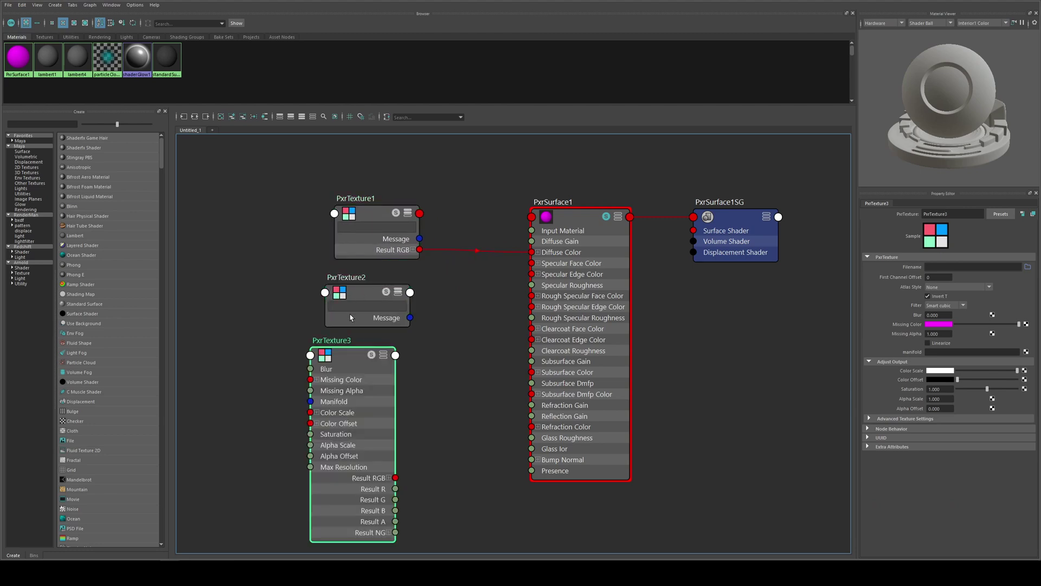
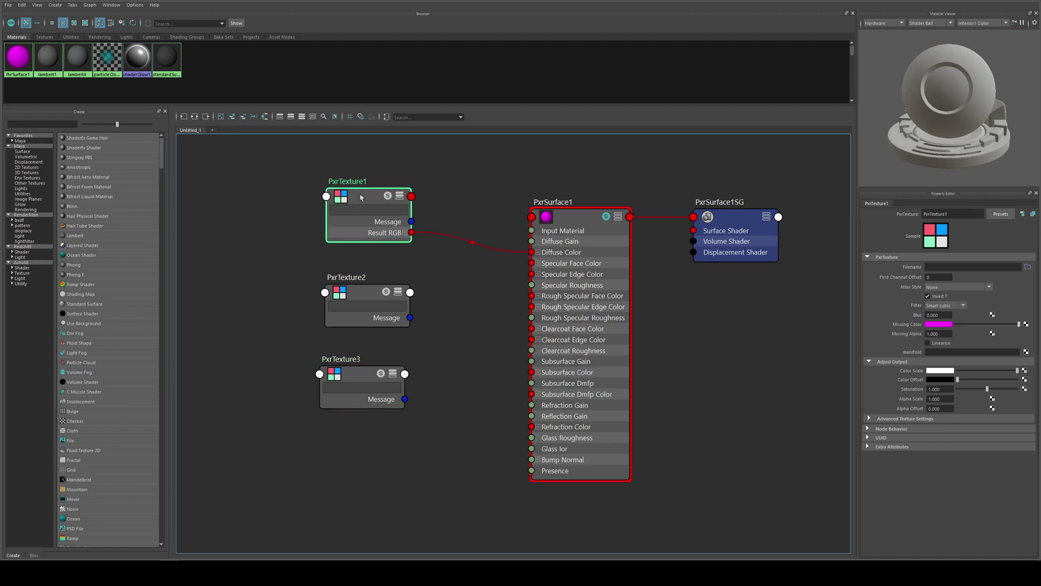
Load subguy2_lambert4_DiffuseColor.1002.png as the file of the first PxrTexture node
{"action": "left_click", "coordinate": [1026, 268]}
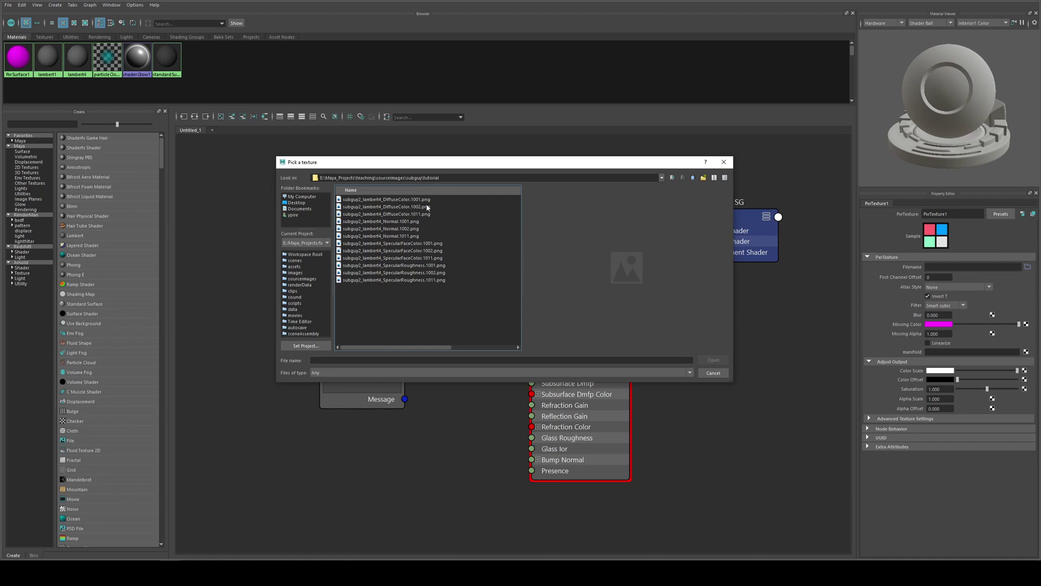
{"action": "left_click", "coordinate": [394, 200]}
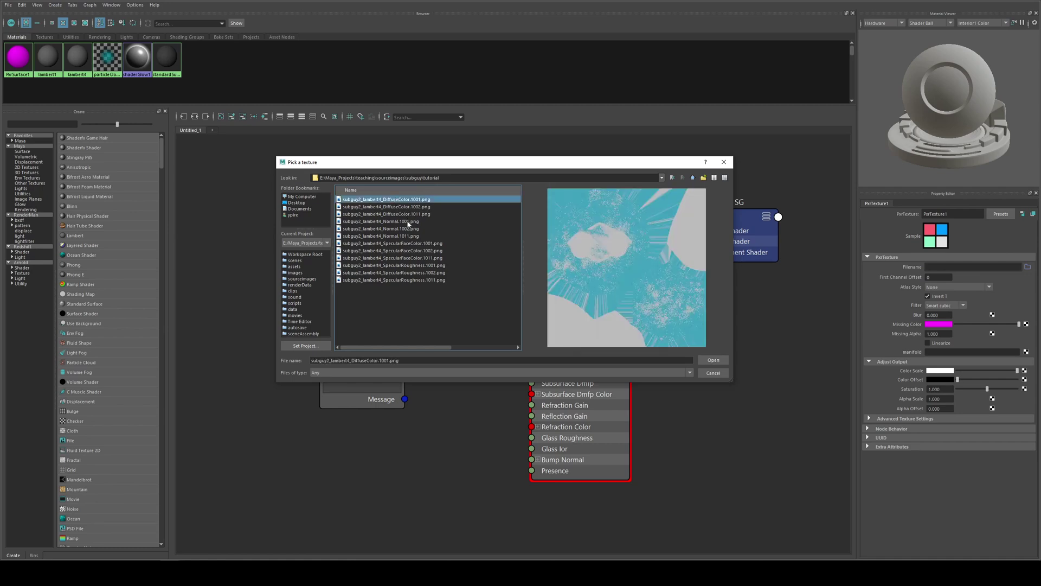
{"action": "left_click", "coordinate": [412, 215]}
{"action": "left_click", "coordinate": [401, 207]}
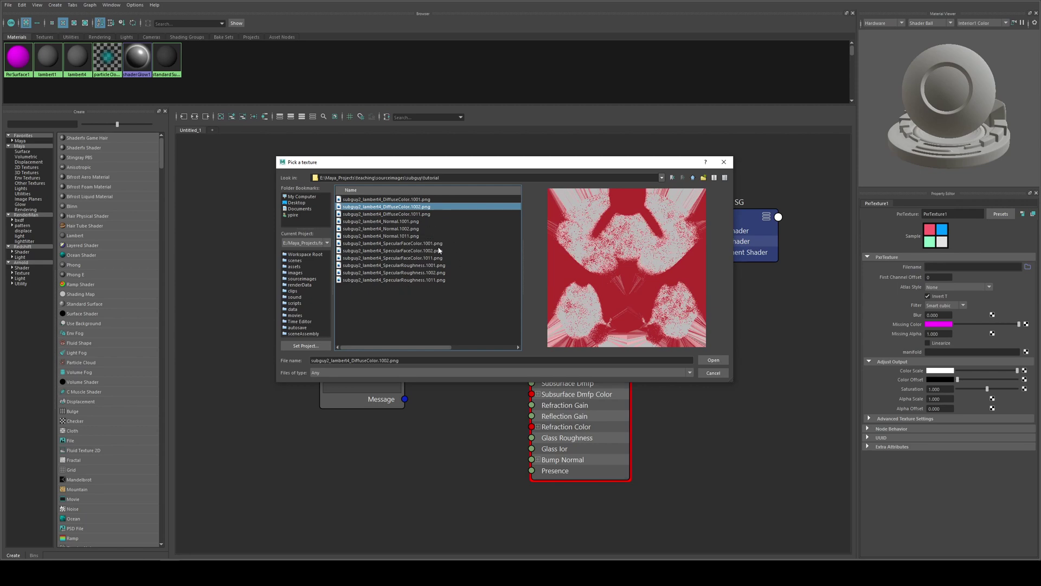
{"action": "left_click", "coordinate": [713, 359]}
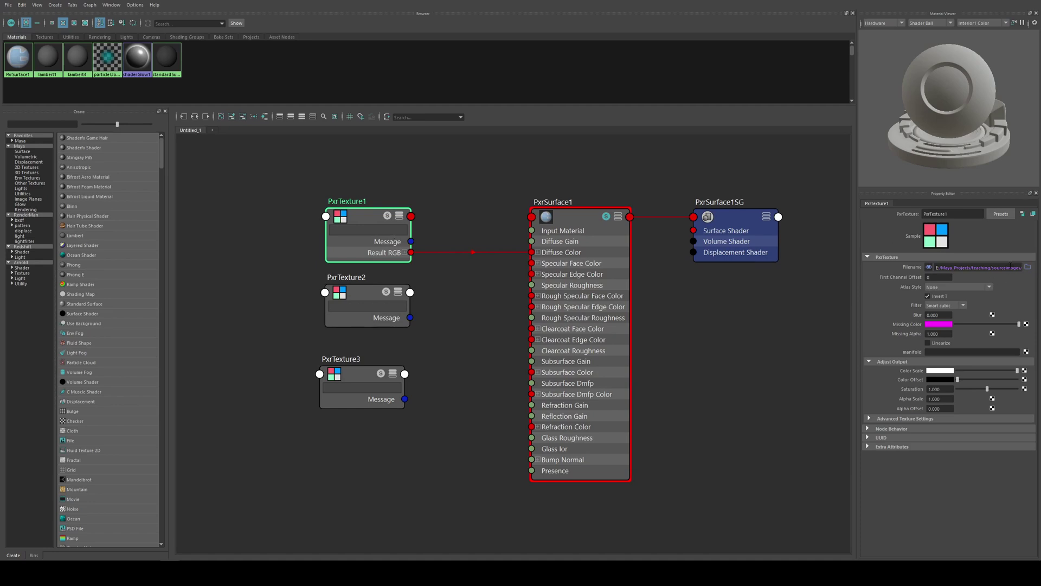
Check the diffuse texture's file path for its UDIM token and review the PxrSurface material's attributes
{"action": "triple_click", "coordinate": [1010, 267]}
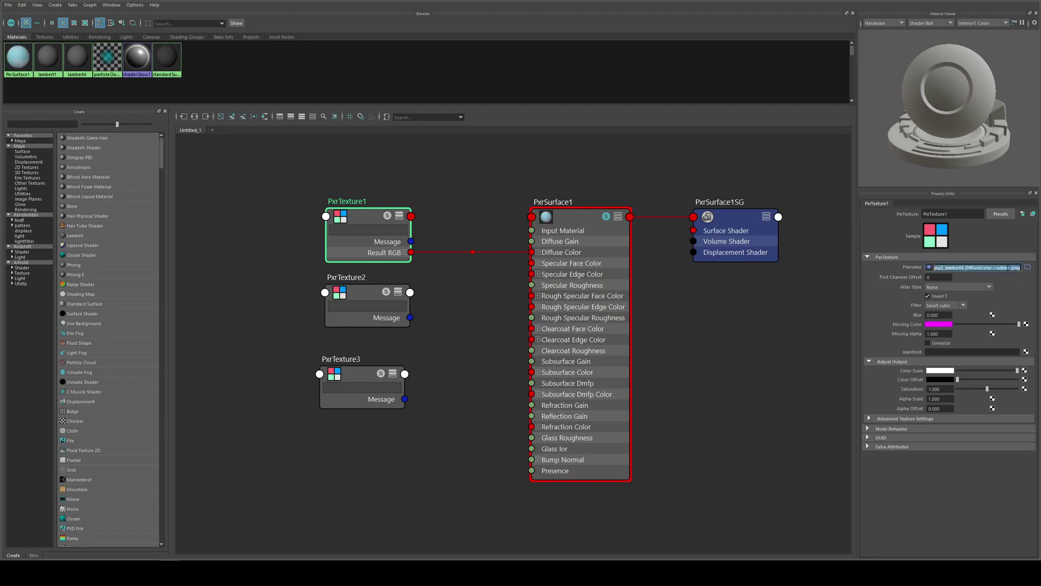
{"action": "left_click", "coordinate": [1010, 267]}
{"action": "left_click_drag", "start_coordinate": [371, 215], "coordinate": [326, 190]}
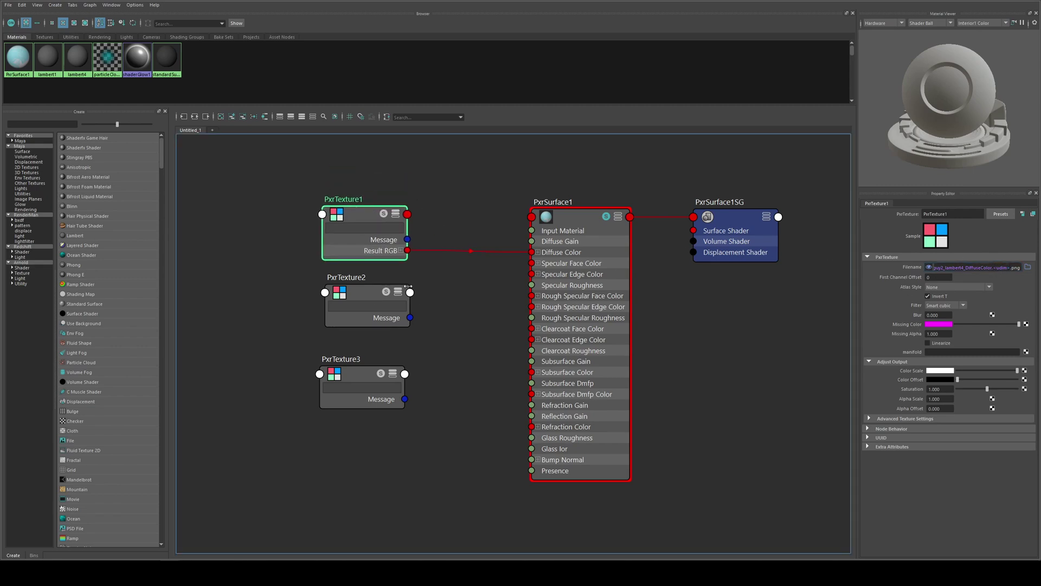
{"action": "left_click", "coordinate": [612, 220]}
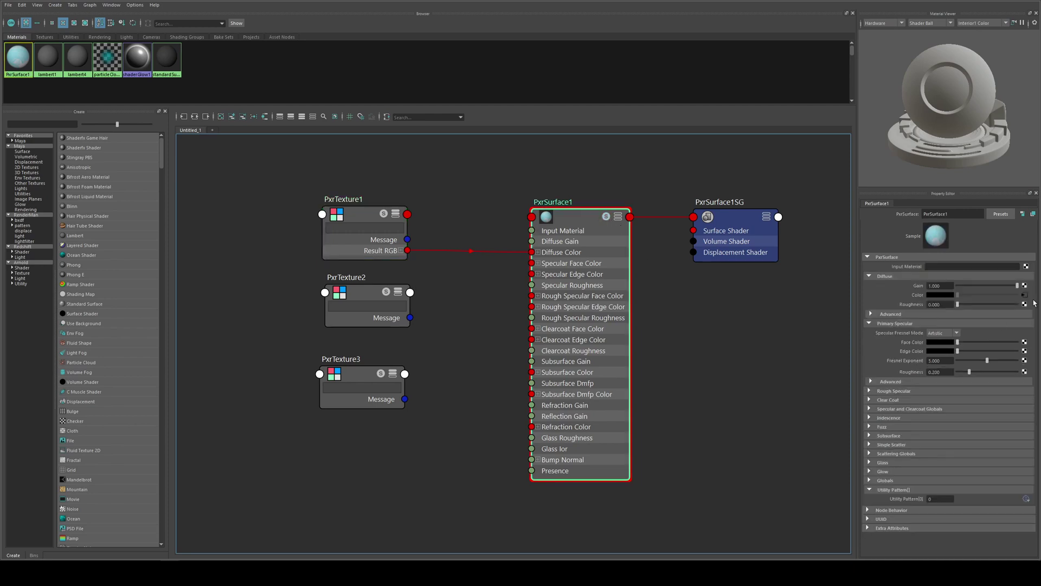
{"action": "left_click", "coordinate": [362, 216]}
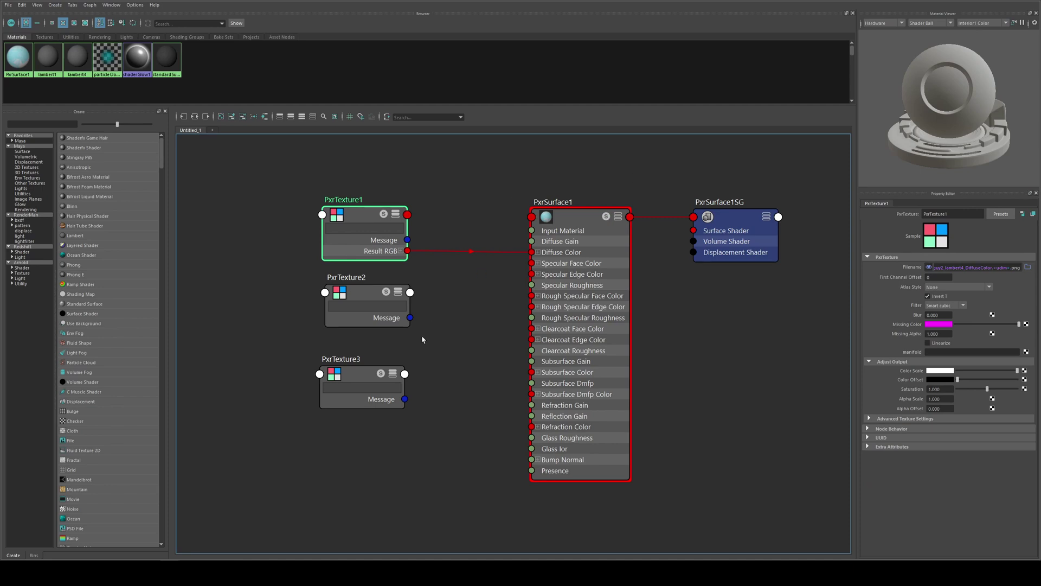
Show PxrTexture2's outputs and connect its Result RGB to the material's Specular Face Color
{"action": "left_click", "coordinate": [370, 291]}
{"action": "left_click", "coordinate": [362, 372]}
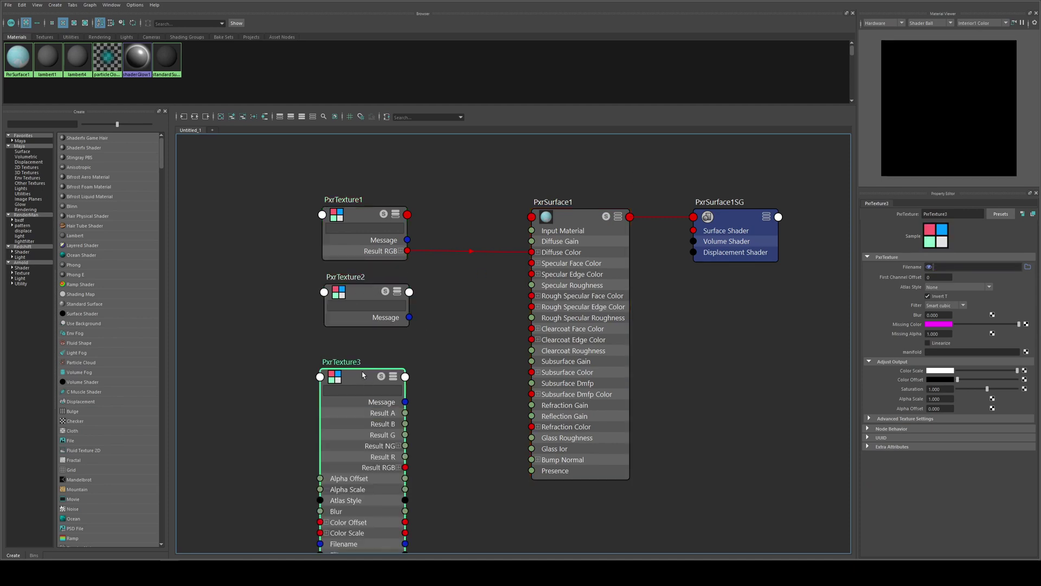
{"action": "left_click", "coordinate": [361, 291]}
{"action": "key", "text": "3"}
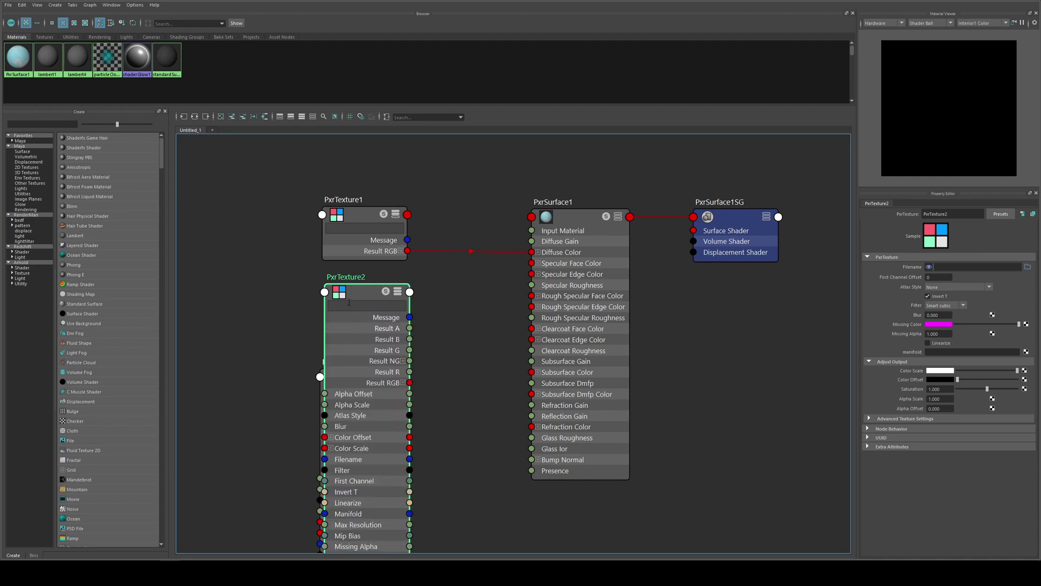
{"action": "key", "text": "1"}
{"action": "key", "text": "3"}
{"action": "key", "text": "2"}
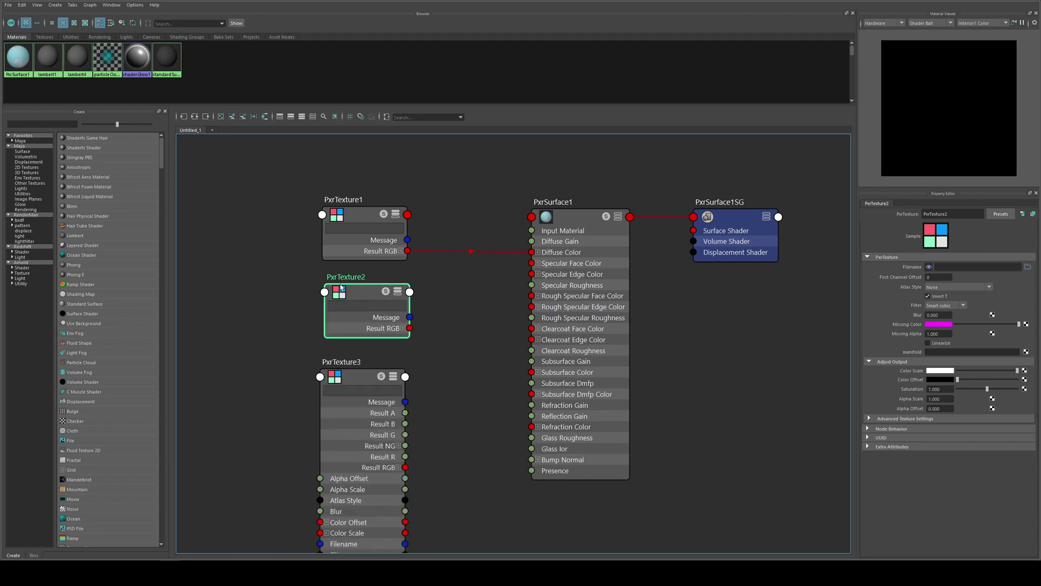
{"action": "left_click_drag", "start_coordinate": [358, 295], "coordinate": [368, 291]}
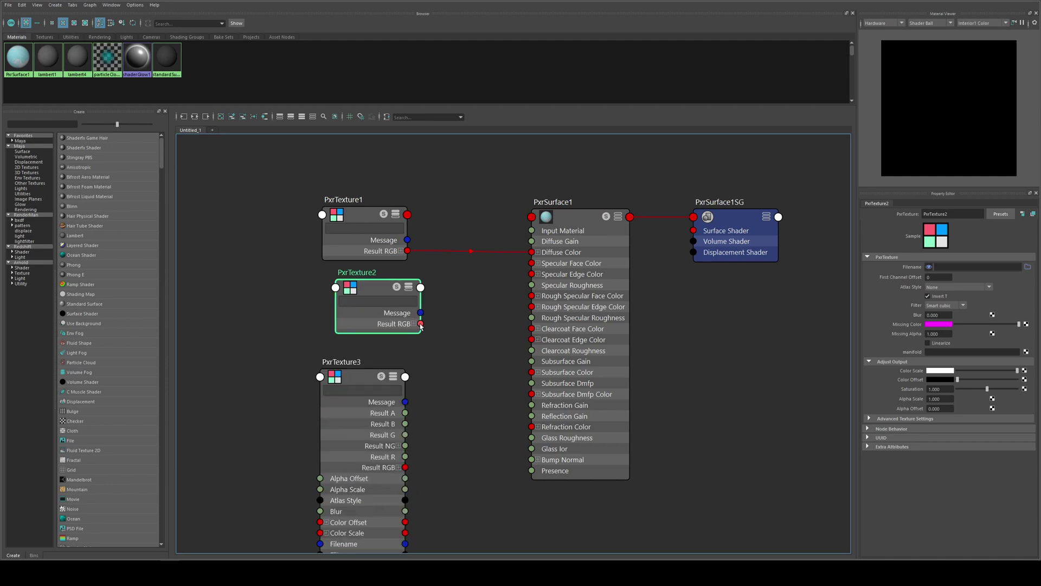
{"action": "left_click_drag", "start_coordinate": [421, 323], "coordinate": [543, 264]}
Load subguy2_lambert4_SpecularFaceColor.1001.png as the file of PxrTexture2
{"action": "left_click", "coordinate": [1028, 266]}
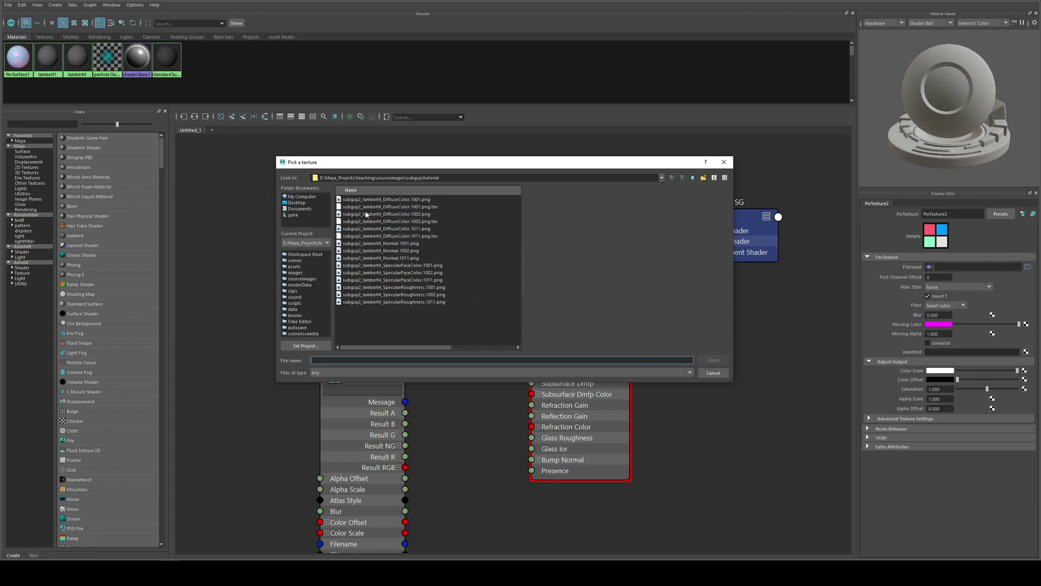
{"action": "left_click", "coordinate": [404, 265]}
{"action": "left_click", "coordinate": [720, 360]}
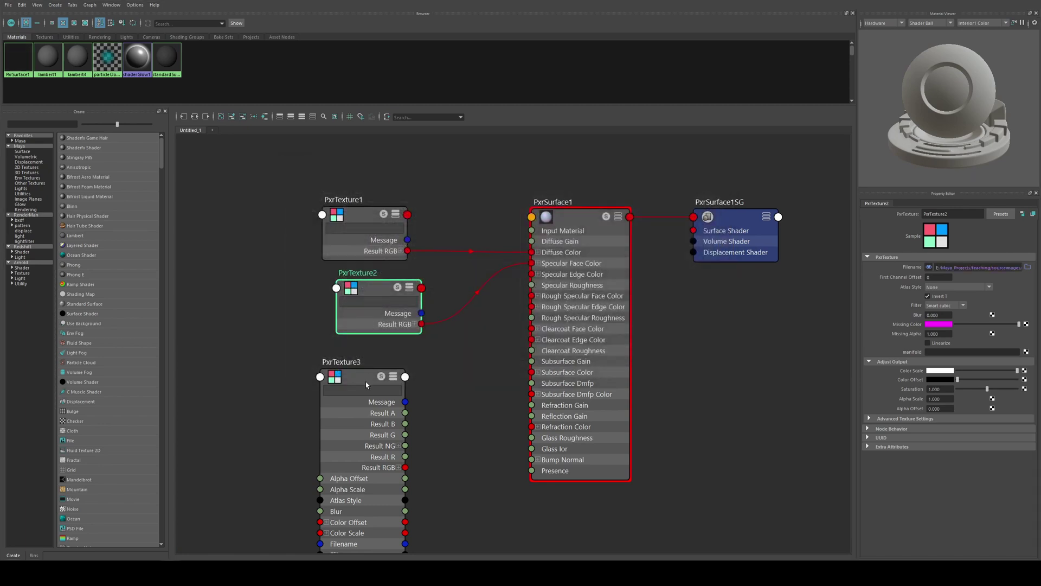
Expand PxrTexture3's Result RGB and connect its Result RGBR channel to the material's Specular Roughness
{"action": "left_click", "coordinate": [366, 375]}
{"action": "key", "text": "1"}
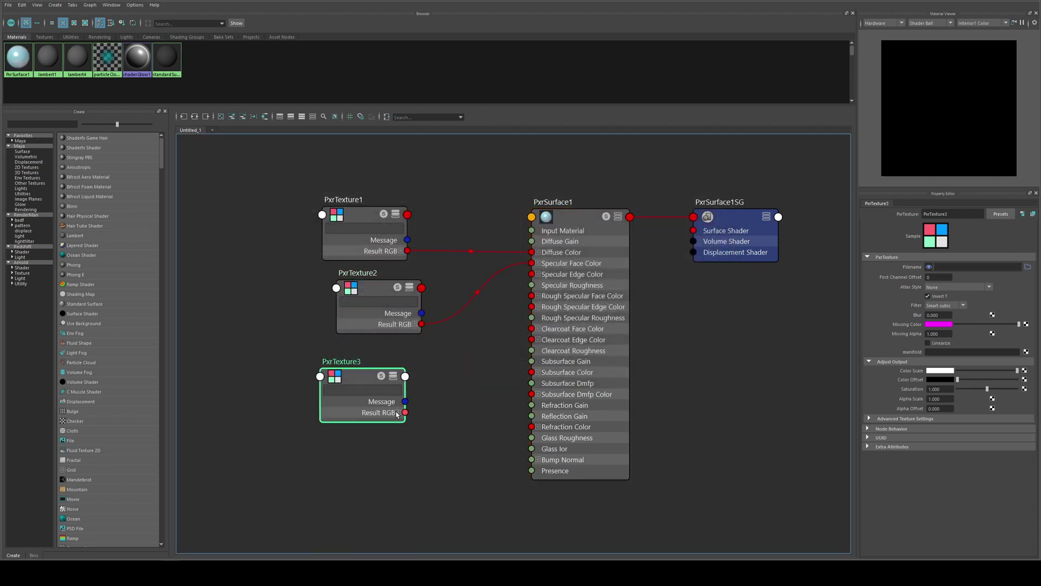
{"action": "middle_click_drag", "start_coordinate": [451, 391], "coordinate": [456, 325], "text": "alt"}
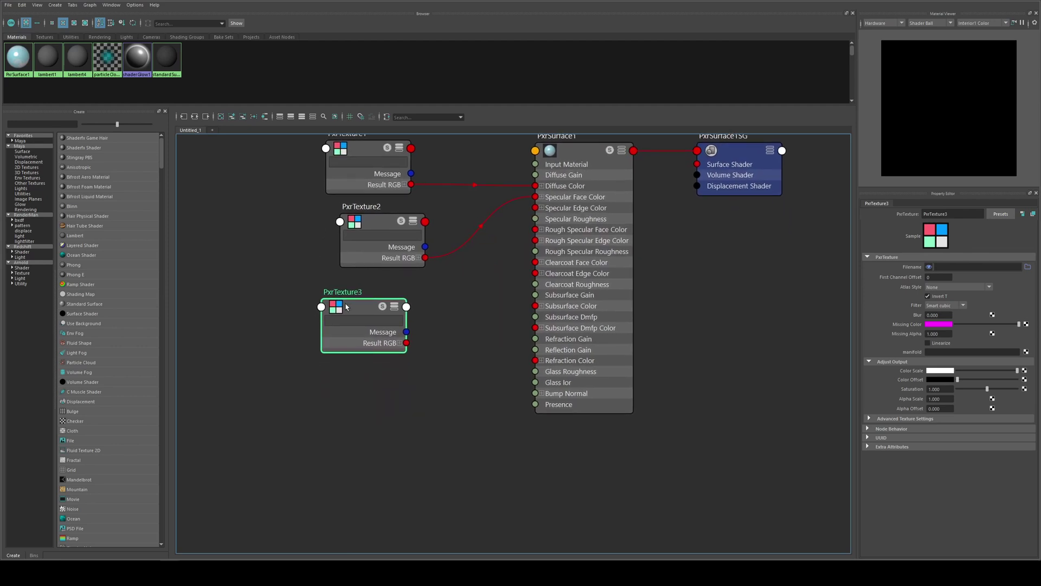
{"action": "left_click", "coordinate": [400, 344]}
{"action": "left_click_drag", "start_coordinate": [406, 353], "coordinate": [549, 218]}
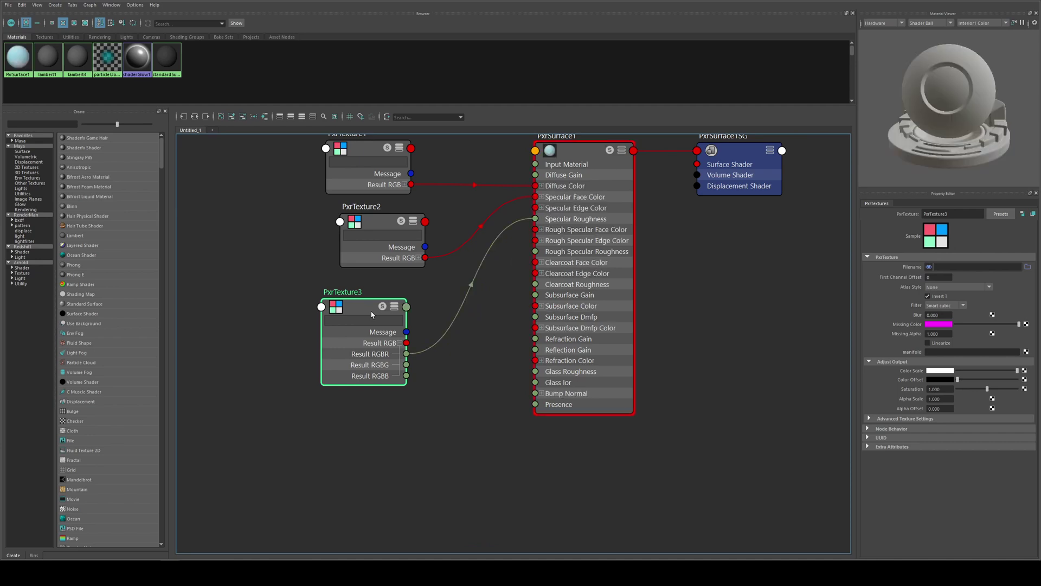
Load subguy2_lambert4_SpecularRoughness.1001.png as the file of PxrTexture3
{"action": "left_click", "coordinate": [1027, 266]}
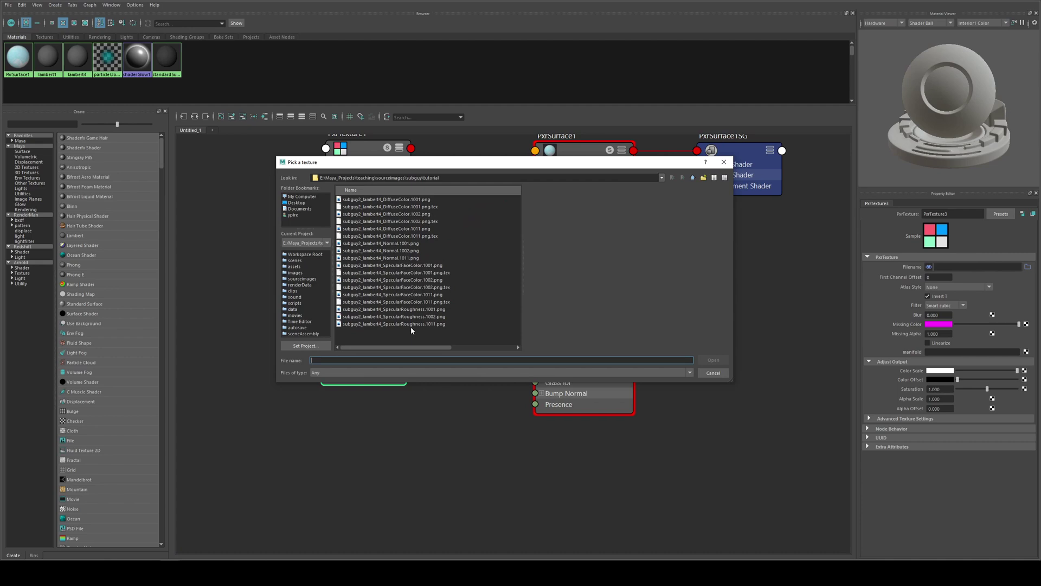
{"action": "left_click", "coordinate": [421, 310]}
{"action": "left_click", "coordinate": [714, 360]}
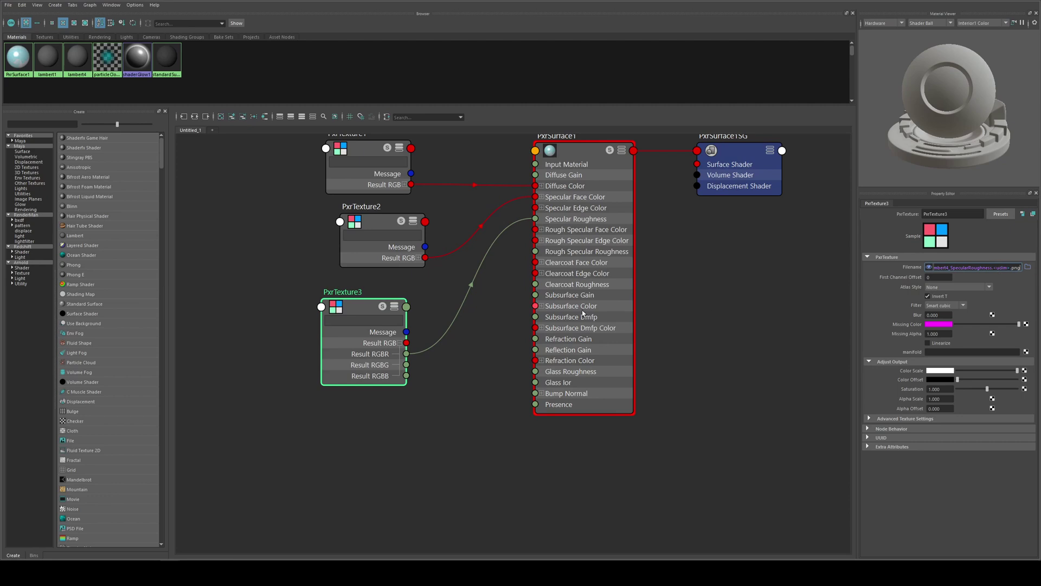
{"action": "left_click", "coordinate": [667, 309]}
Collapse the three PxrTexture nodes and stack them closely beside the PxrSurface material
{"action": "left_click", "coordinate": [362, 312]}
{"action": "key", "text": "1"}
{"action": "left_click", "coordinate": [385, 218]}
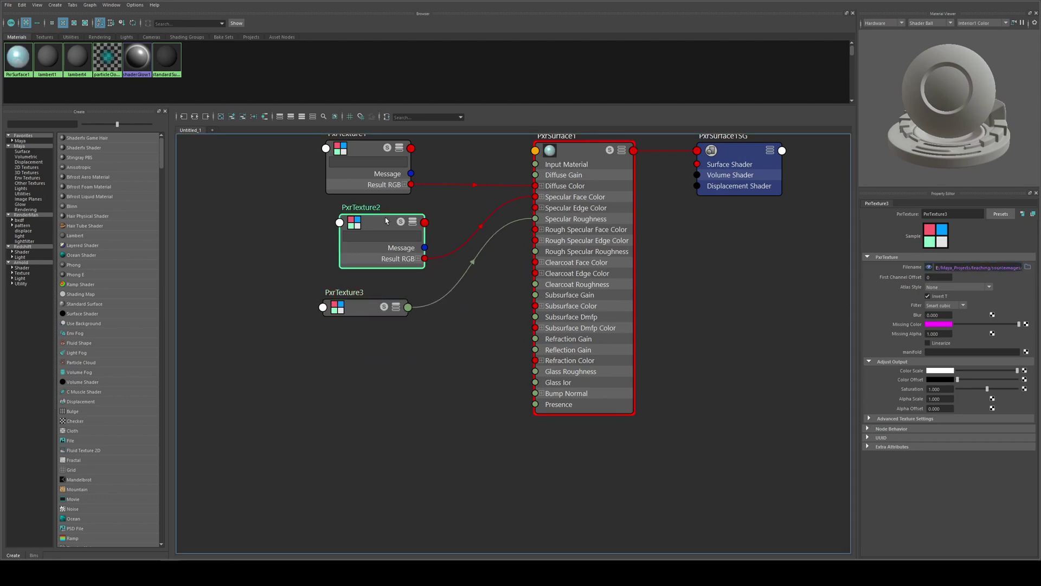
{"action": "key", "text": "1"}
{"action": "left_click_drag", "start_coordinate": [332, 361], "coordinate": [382, 153]}
{"action": "key", "text": "1"}
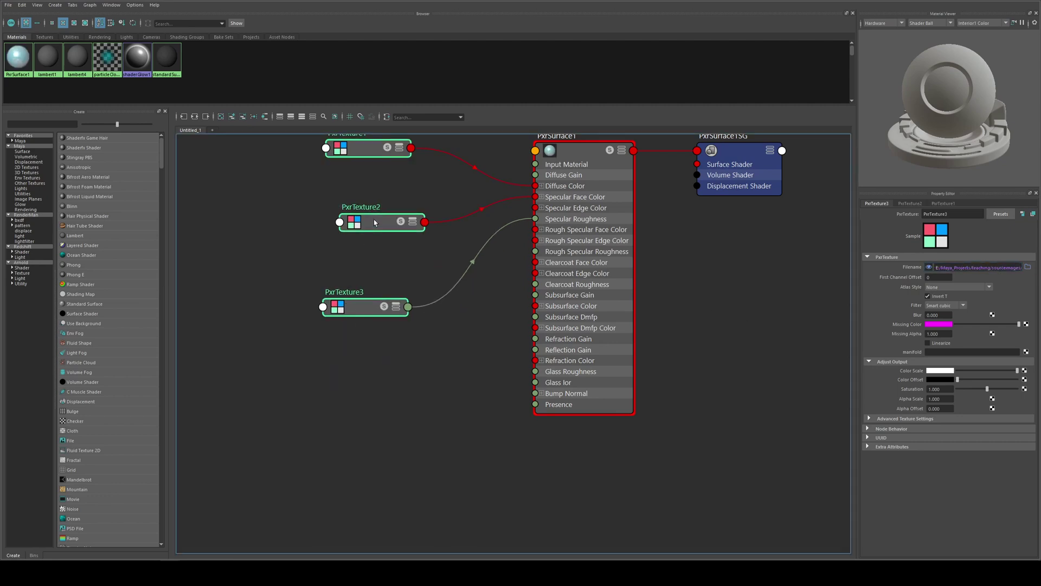
{"action": "left_click_drag", "start_coordinate": [373, 219], "coordinate": [361, 186]}
{"action": "left_click_drag", "start_coordinate": [363, 316], "coordinate": [362, 232]}
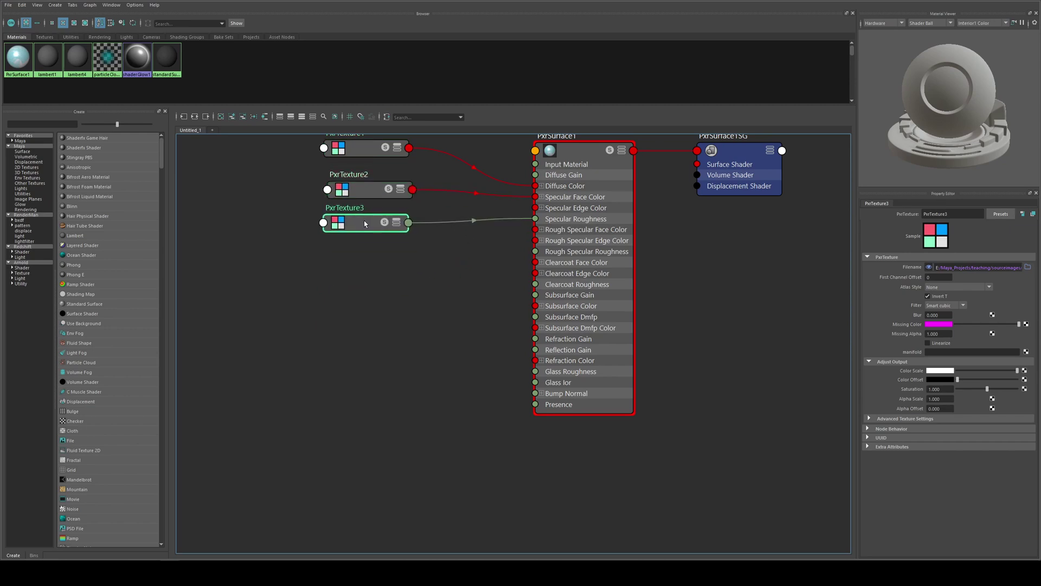
{"action": "key", "text": "a"}
Add a PxrNormalMap node below the textures and connect its Result N to the material's Bump Normal
{"action": "left_click", "coordinate": [413, 411]}
{"action": "key", "text": "Tab"}
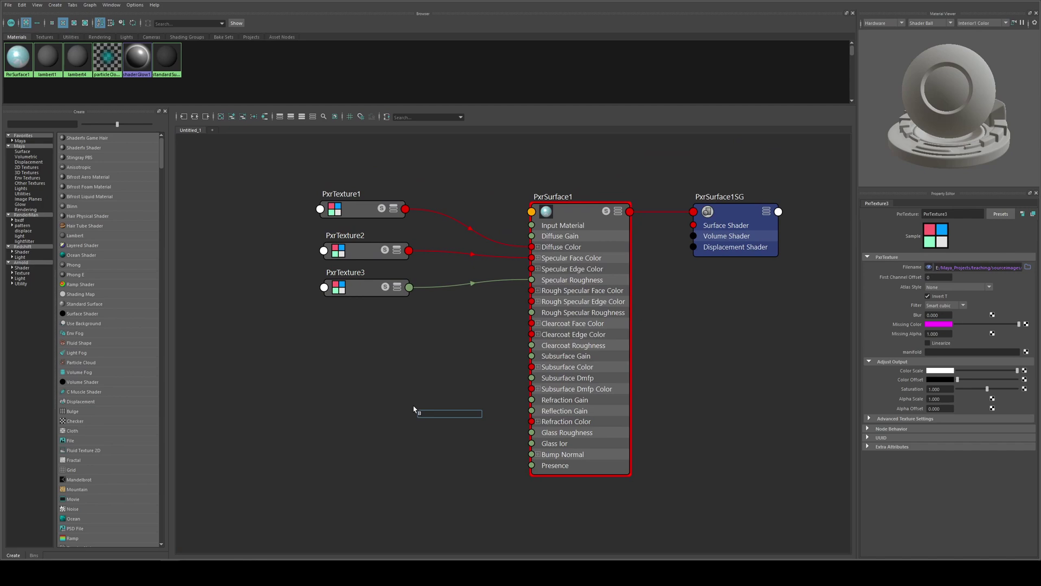
{"action": "type", "text": "pxrnorma"}
{"action": "key", "text": "Return"}
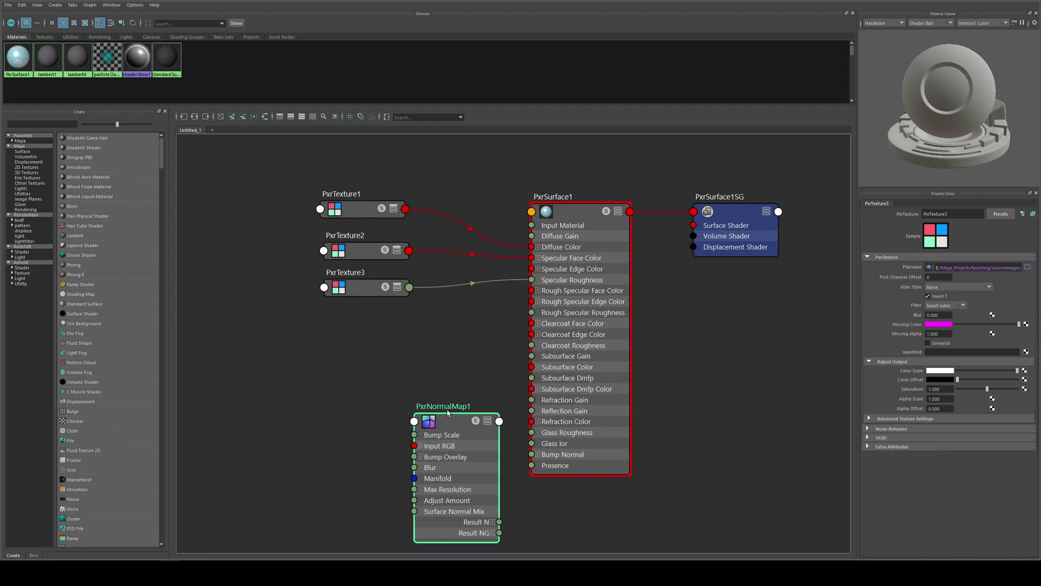
{"action": "left_click_drag", "start_coordinate": [448, 413], "coordinate": [385, 368]}
{"action": "left_click_drag", "start_coordinate": [436, 479], "coordinate": [532, 454]}
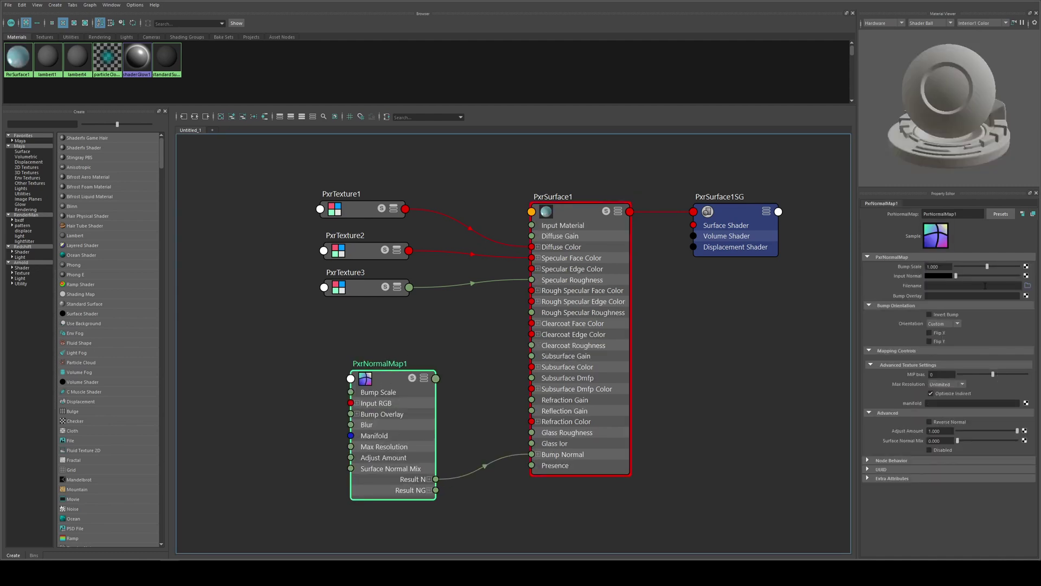
Load subguy2_lambert4_Normal.1011.png as the file of the PxrNormalMap node
{"action": "left_click", "coordinate": [1027, 286]}
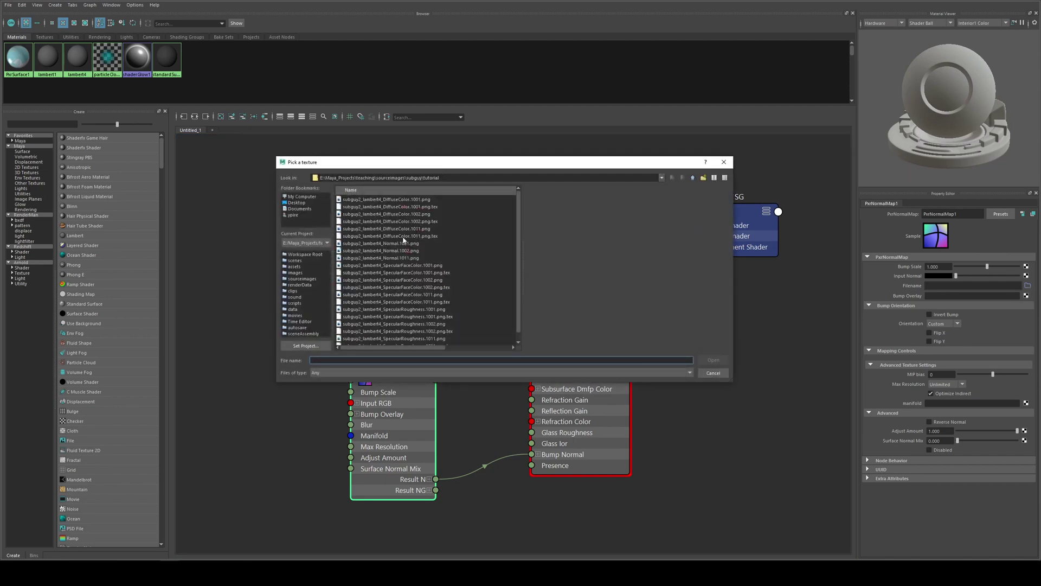
{"action": "left_click", "coordinate": [404, 243]}
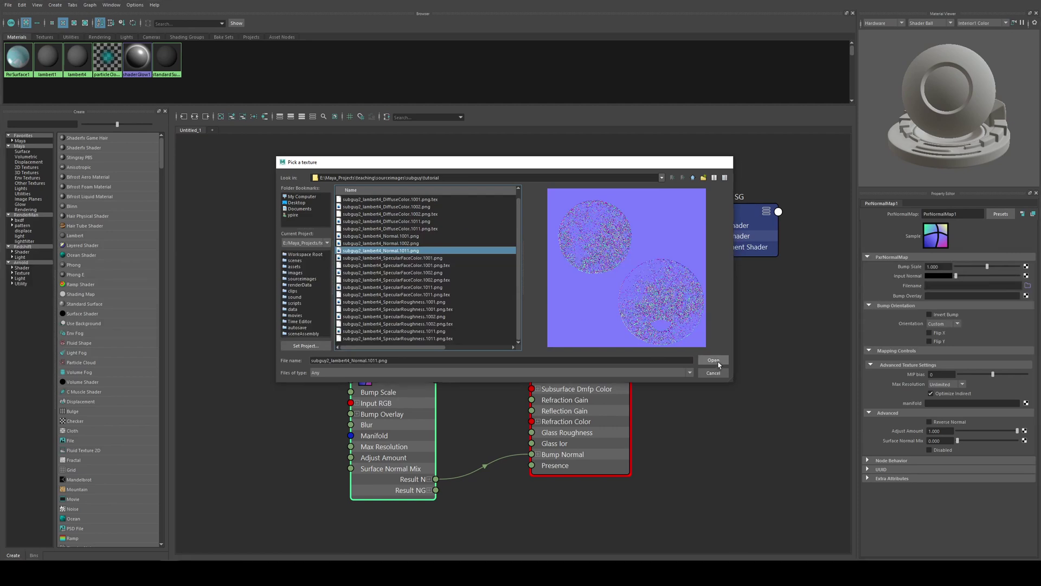
{"action": "left_click", "coordinate": [713, 360]}
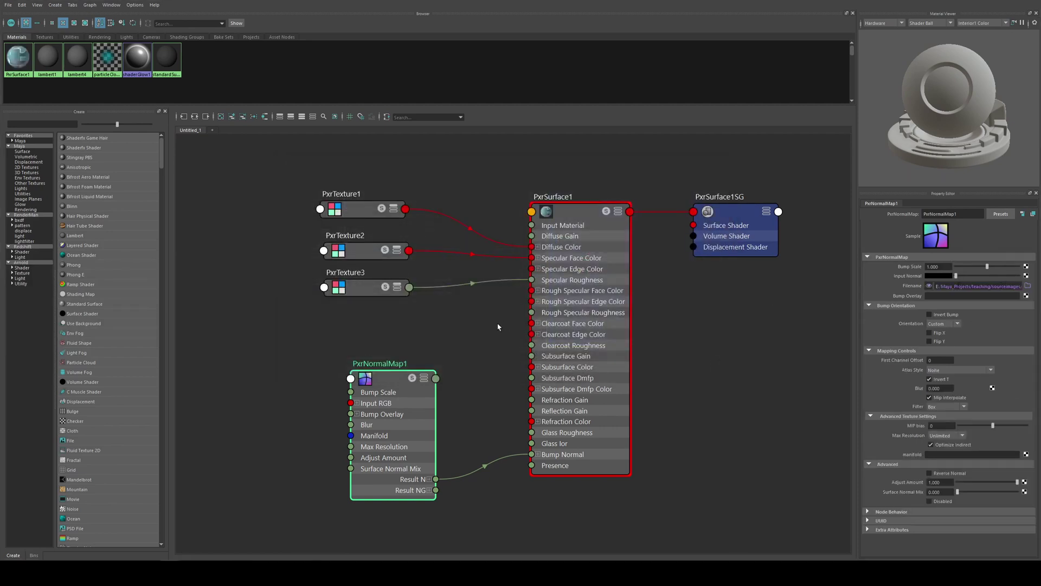
Collapse the PxrNormalMap node beneath the PxrTexture nodes and close the Export textures dialog in Substance 3D Painter
{"action": "left_click_drag", "start_coordinate": [390, 384], "coordinate": [352, 384]}
{"action": "key", "text": "1"}
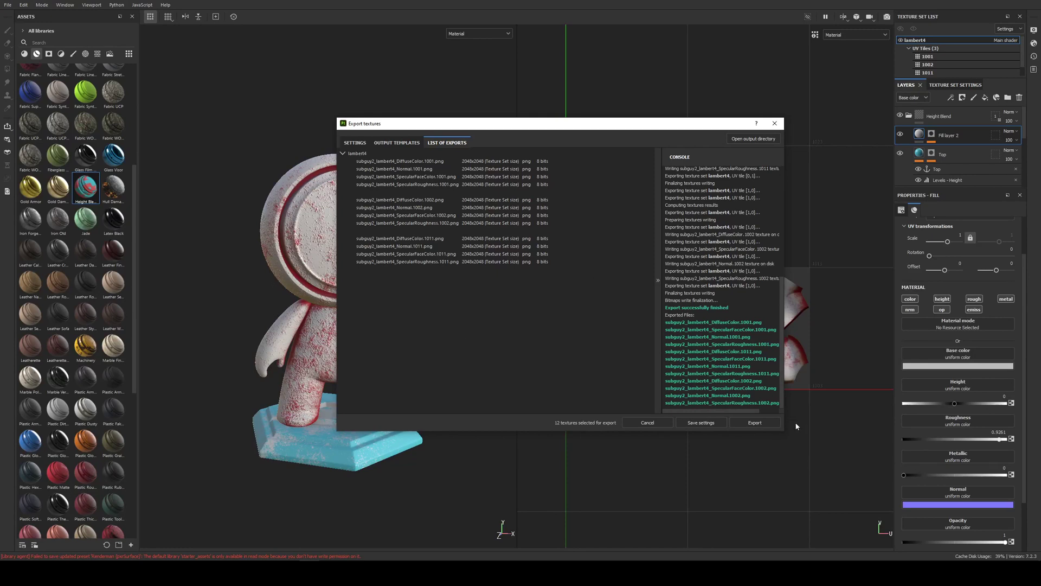
{"action": "left_click", "coordinate": [774, 123]}
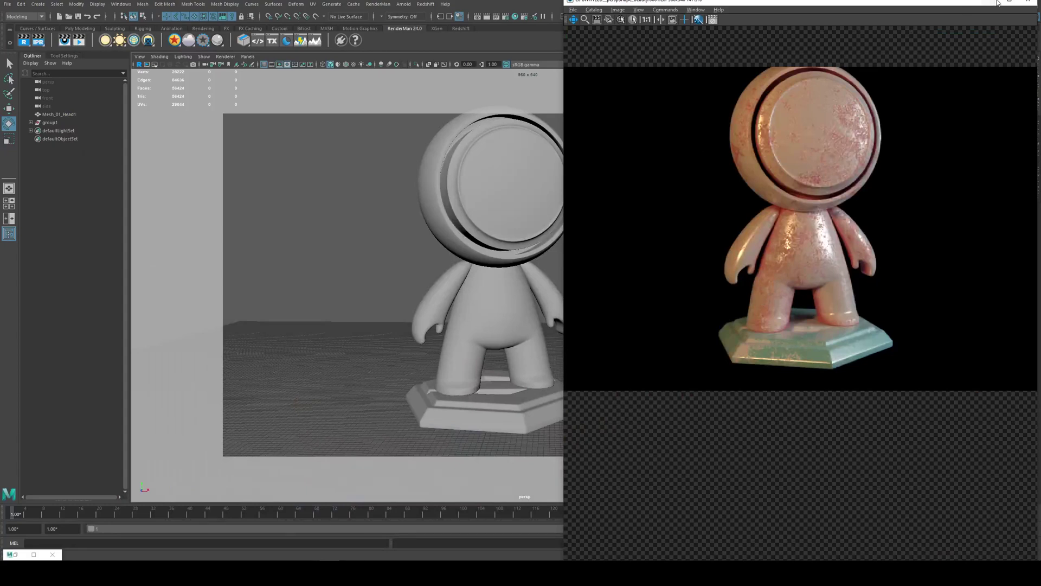
Close the render window, select the figure's mesh in the Maya viewport and return to the Hypershade
{"action": "left_click", "coordinate": [1027, 1]}
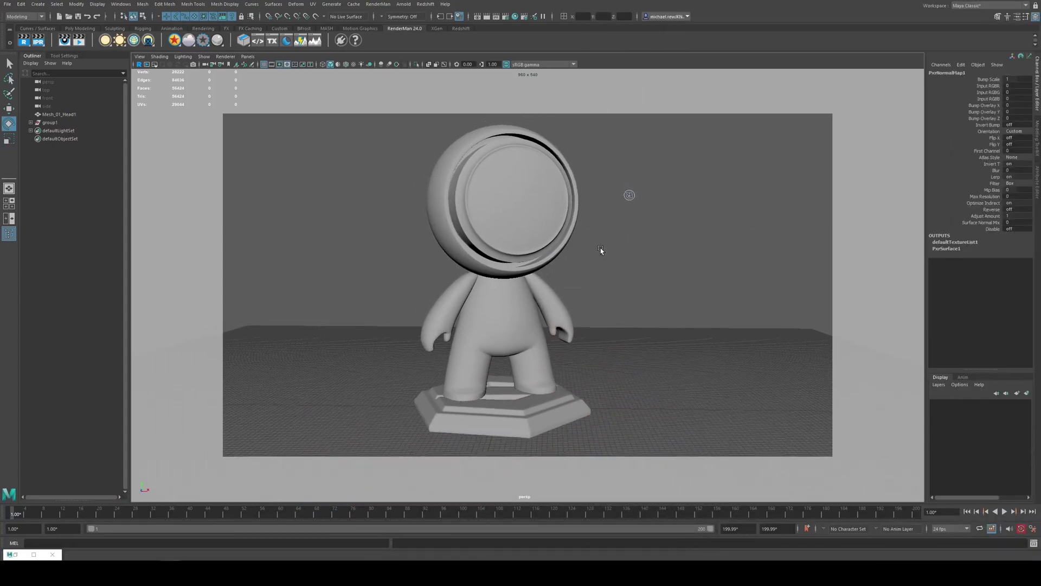
{"action": "left_click", "coordinate": [479, 180]}
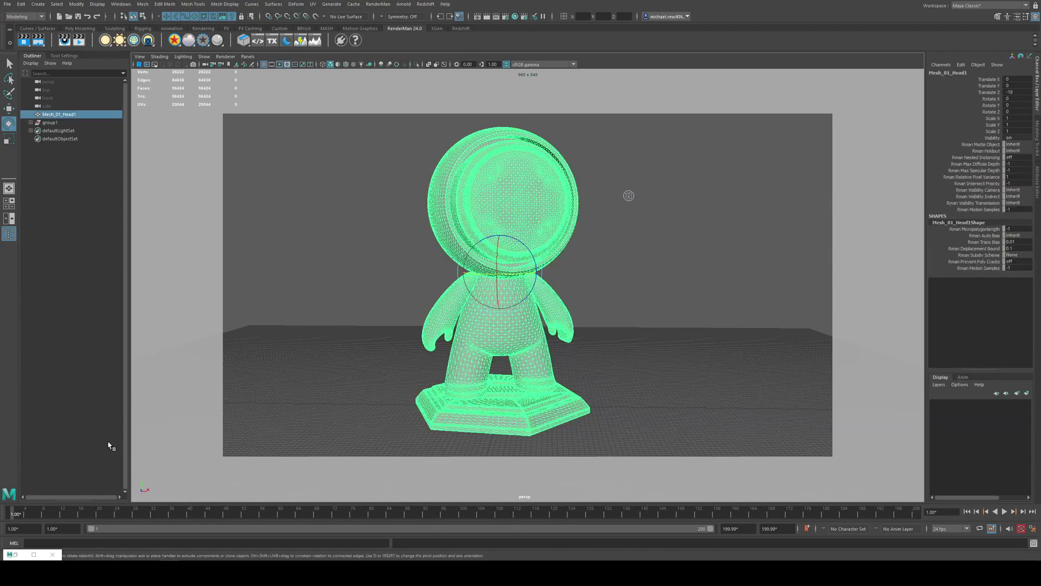
{"action": "left_click", "coordinate": [17, 556]}
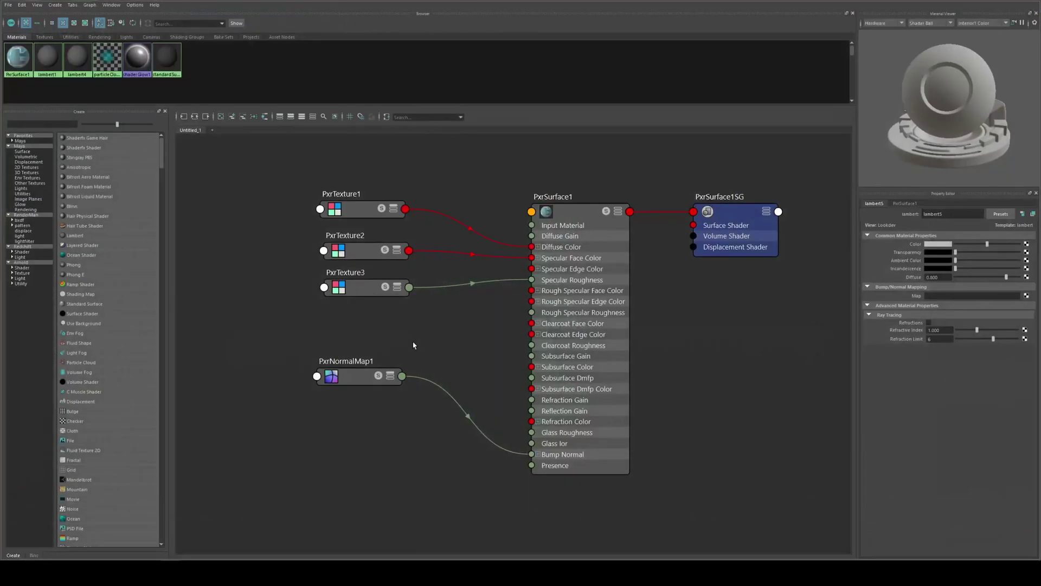
Inspect the output connections of PxrTexture2 and PxrTexture3 and collapse the nodes again
{"action": "left_click", "coordinate": [370, 255]}
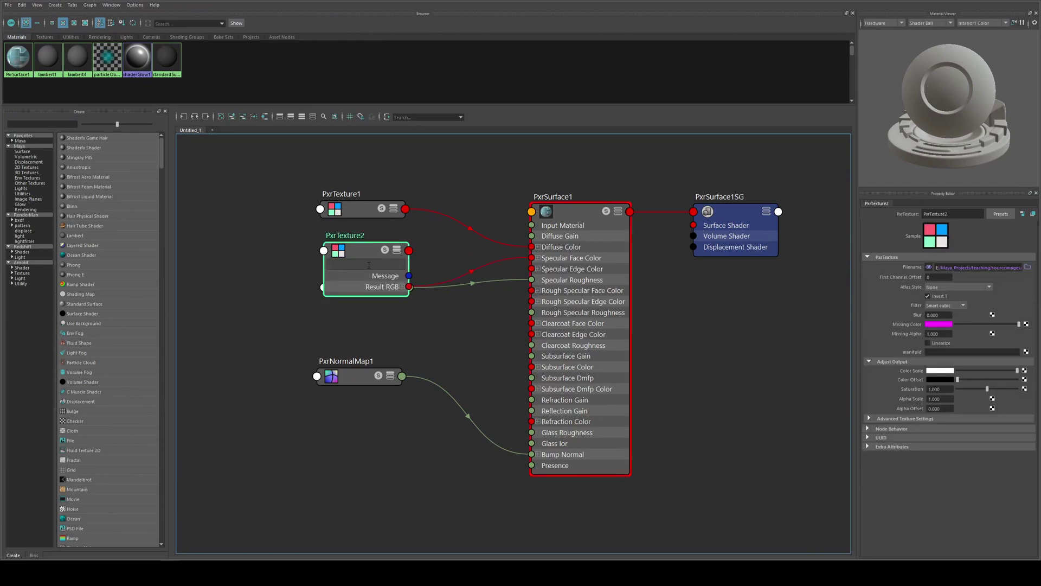
{"action": "left_click", "coordinate": [360, 290]}
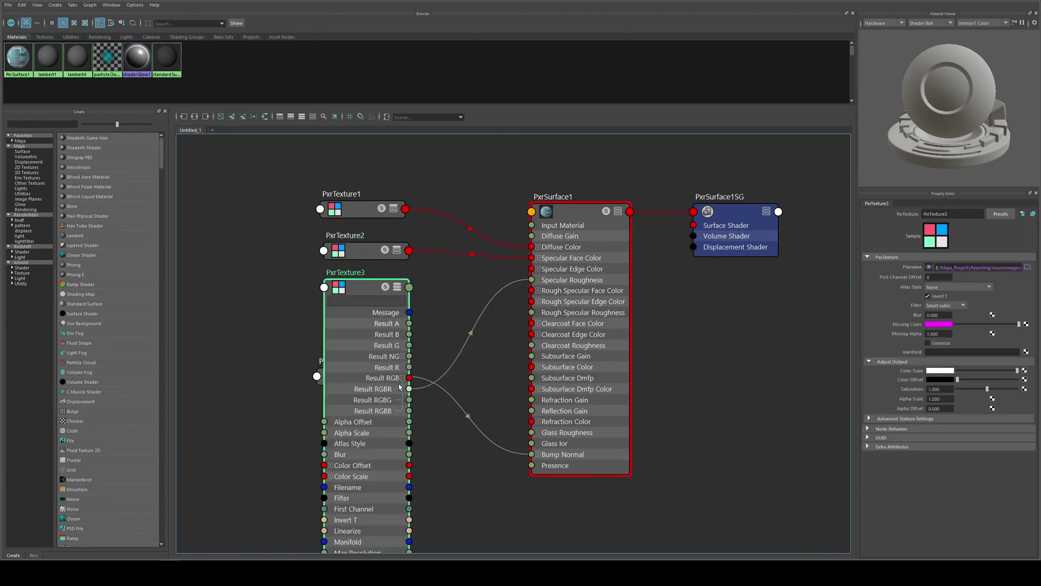
{"action": "key", "text": "2"}
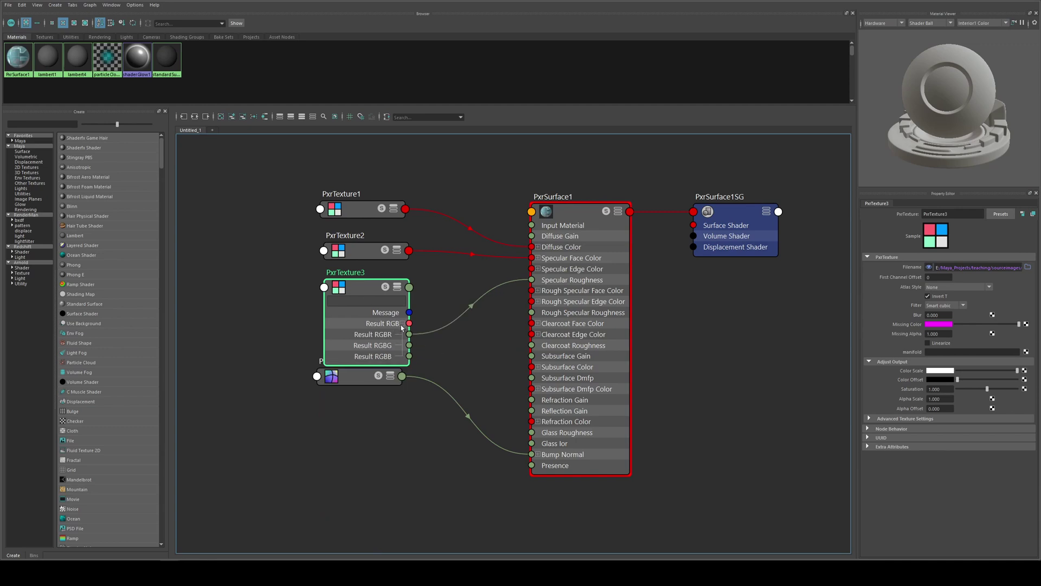
{"action": "key", "text": "1"}
Enable Linearize on the PxrTexture1 and PxrTexture2 nodes that feed Diffuse Color and Specular Face Color
{"action": "left_click", "coordinate": [364, 207]}
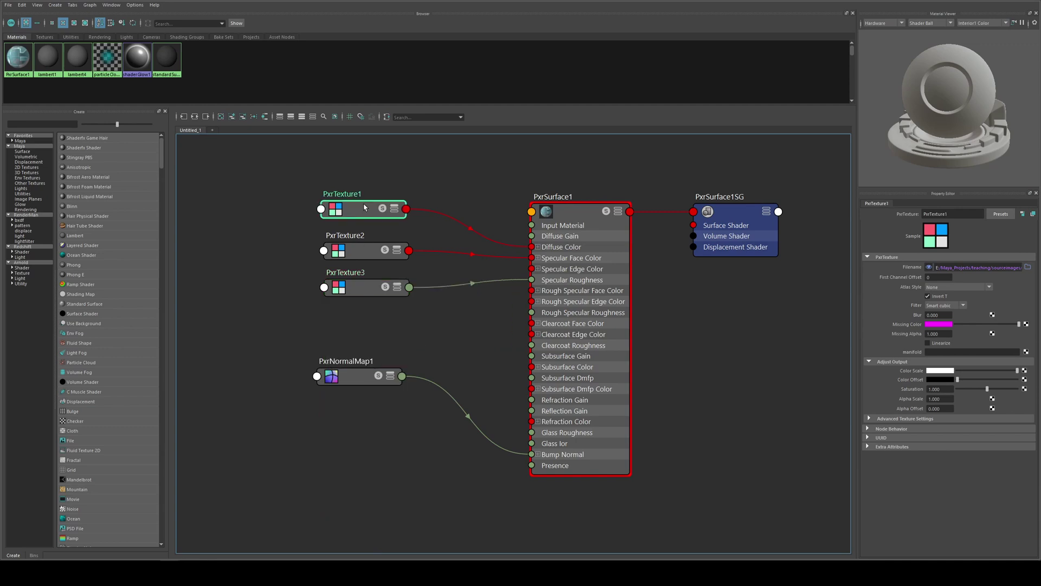
{"action": "left_click_drag", "start_coordinate": [364, 206], "coordinate": [363, 208]}
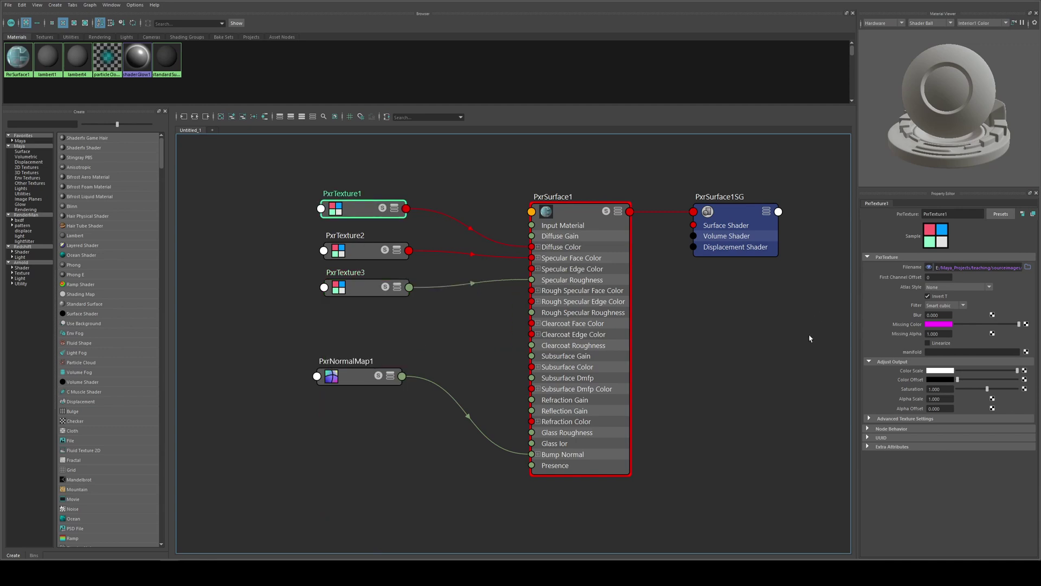
{"action": "left_click", "coordinate": [927, 343]}
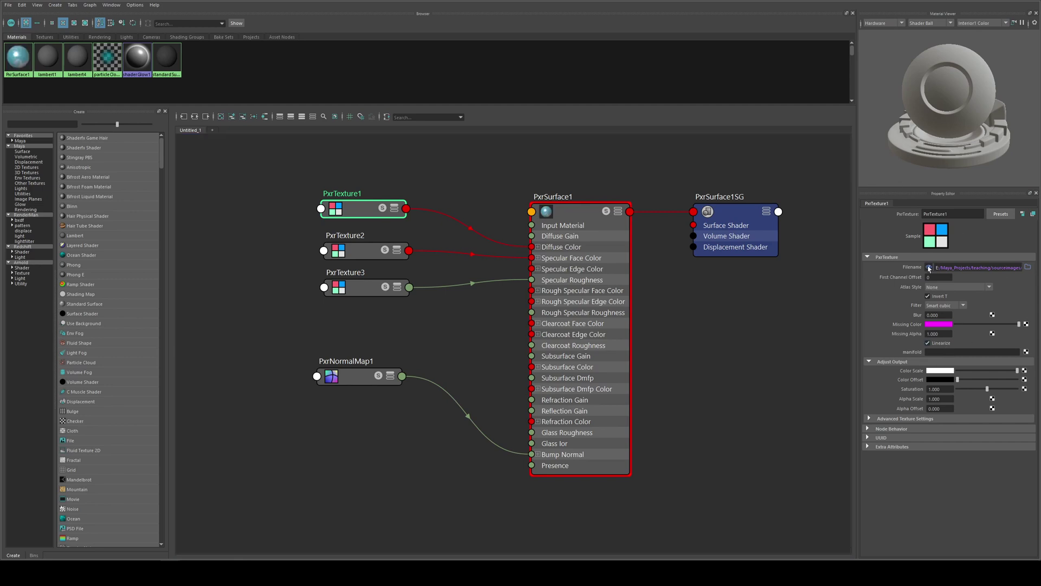
{"action": "left_click", "coordinate": [366, 250]}
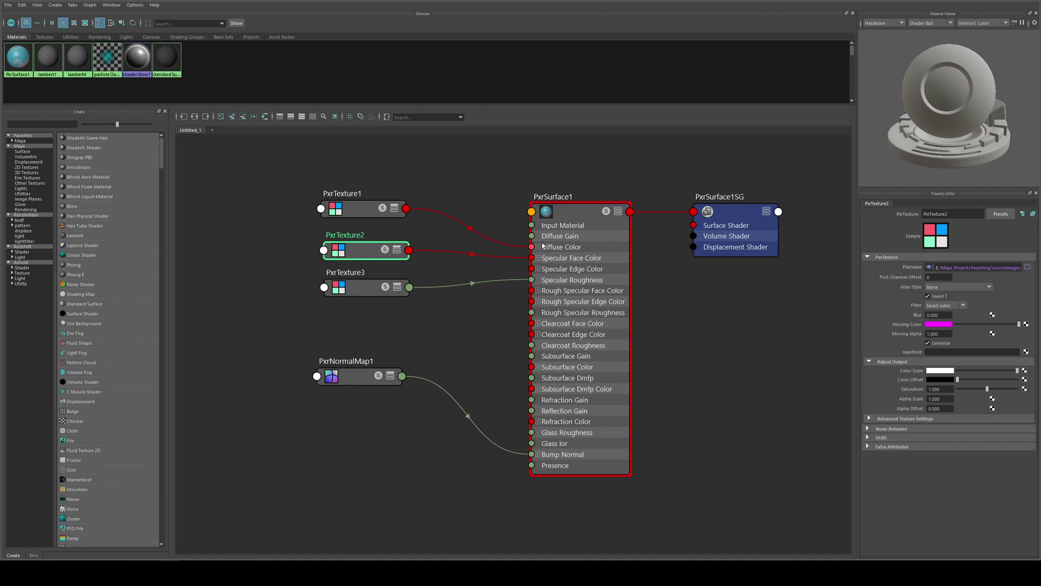
Move the PxrNormalMap node lower in the graph and enable its Invert Bump option
{"action": "left_click", "coordinate": [370, 376]}
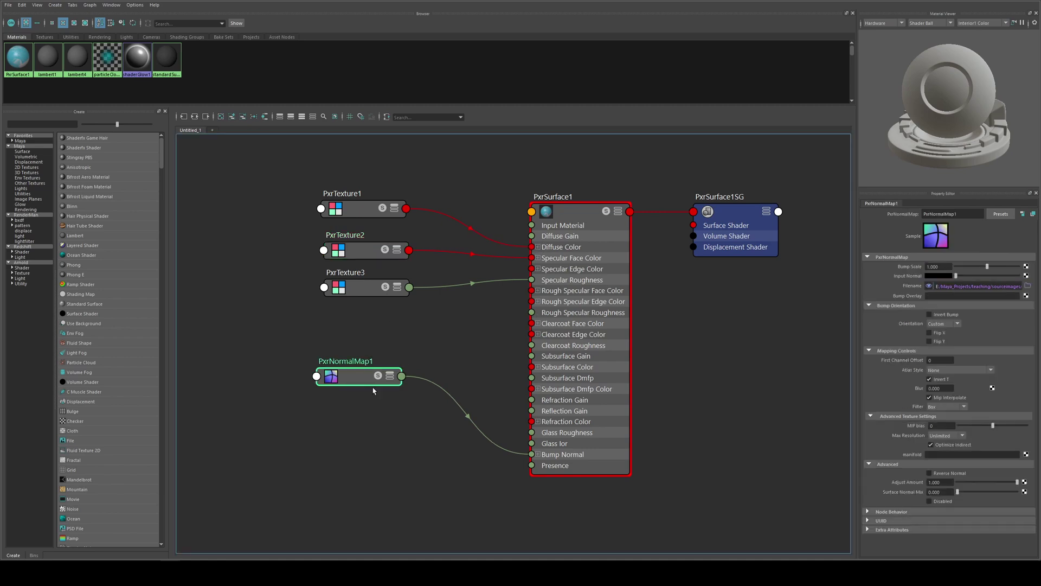
{"action": "left_click_drag", "start_coordinate": [345, 380], "coordinate": [357, 445]}
{"action": "left_click", "coordinate": [940, 315]}
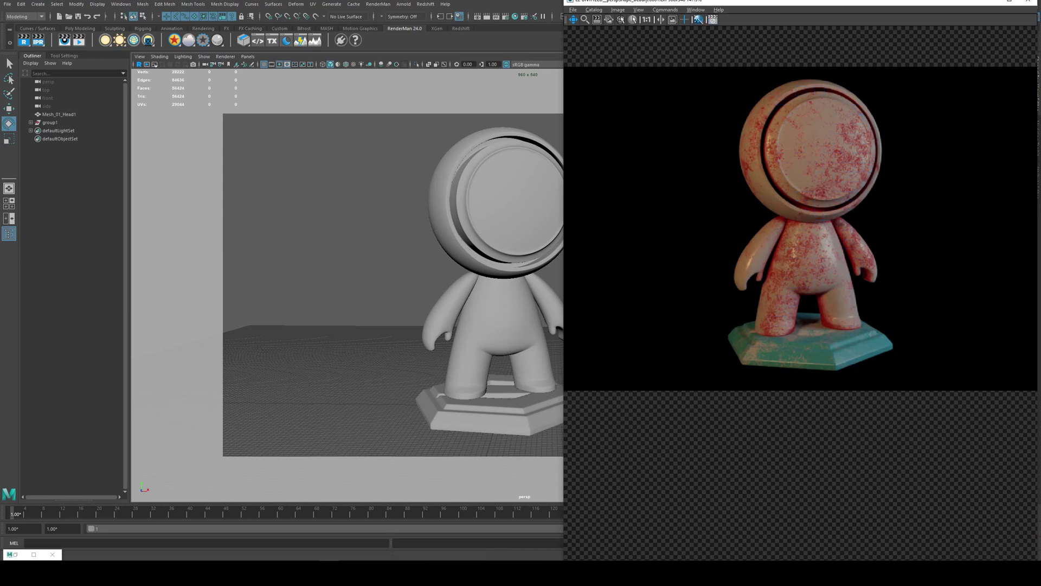
Minimize the render window and close the Render Settings window
{"action": "left_click", "coordinate": [994, 3]}
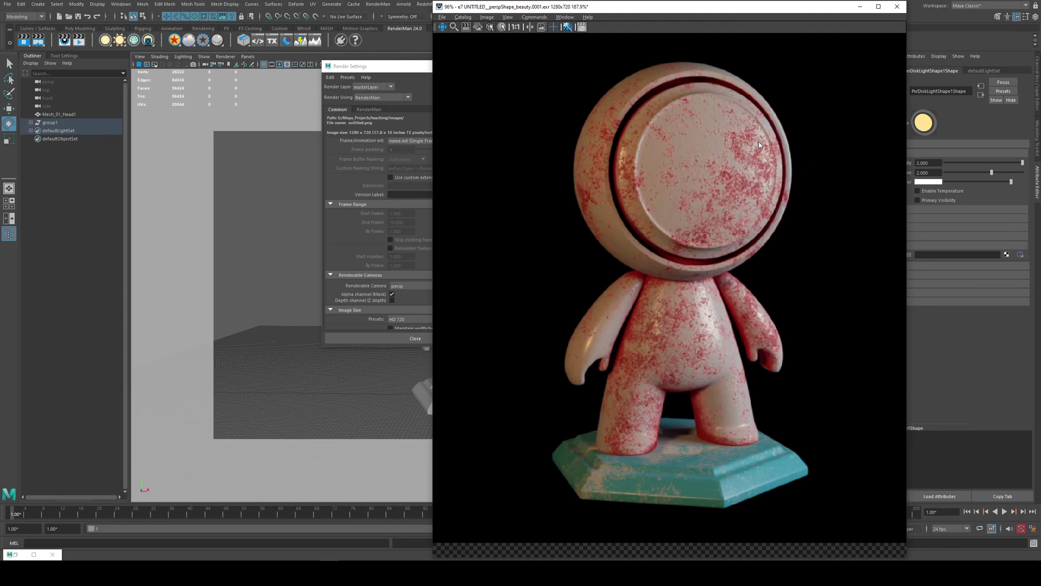
{"action": "left_click", "coordinate": [860, 7]}
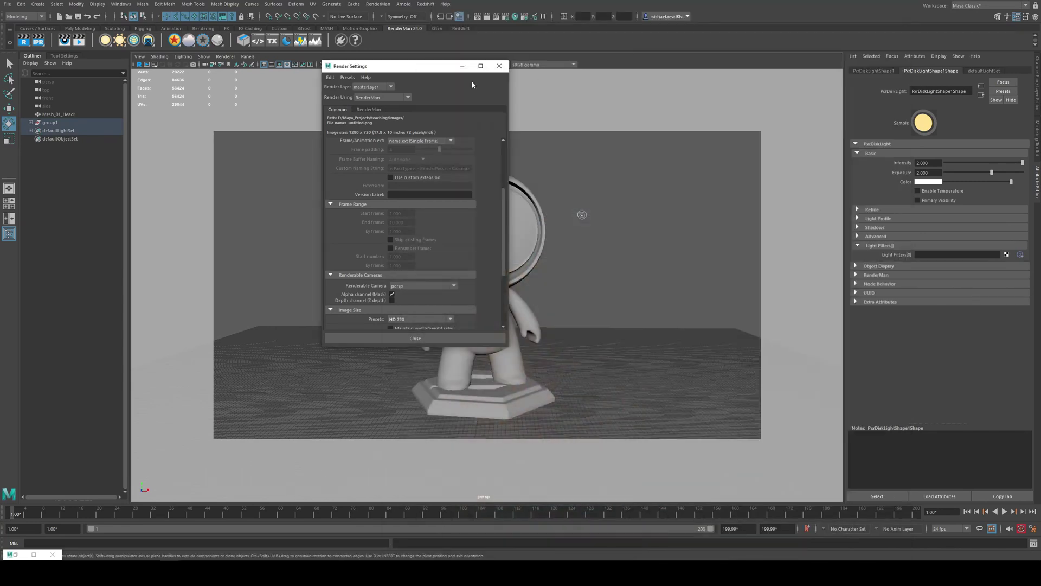
{"action": "left_click", "coordinate": [496, 65]}
Frame a close-up of the figure's leg and hexagonal base and bring up its RenderMan render
{"action": "left_click_drag", "start_coordinate": [390, 305], "coordinate": [457, 326], "text": "alt"}
{"action": "right_click_drag", "start_coordinate": [457, 326], "coordinate": [622, 274], "text": "alt"}
{"action": "left_click_drag", "start_coordinate": [622, 274], "coordinate": [575, 298], "text": "alt"}
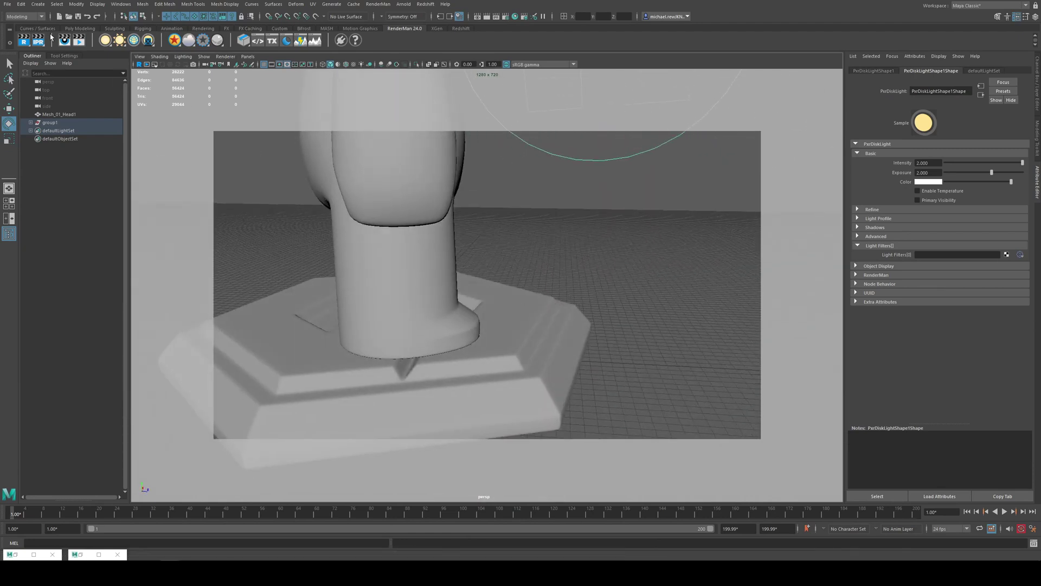
{"action": "left_click", "coordinate": [103, 556]}
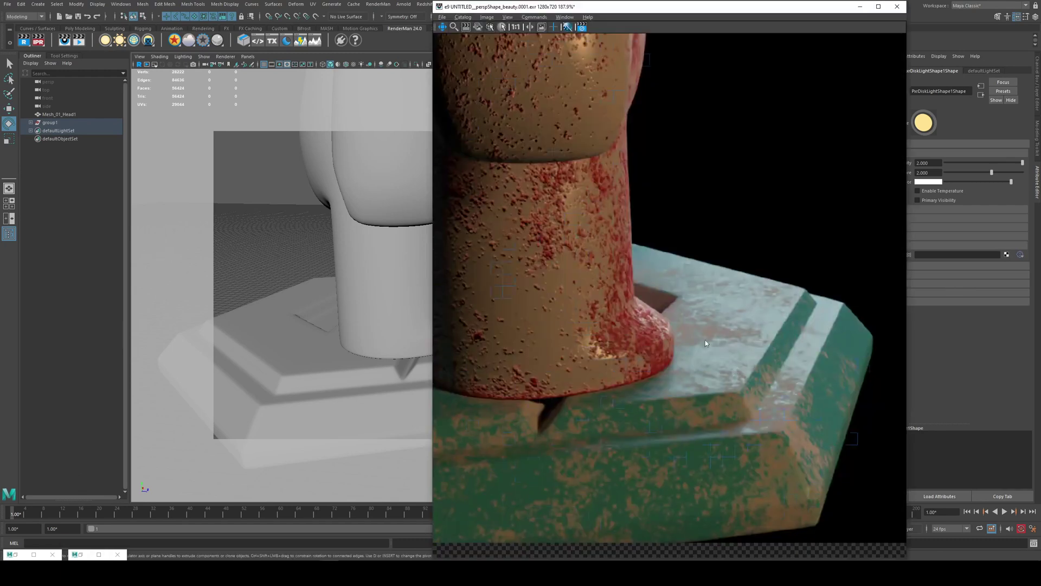